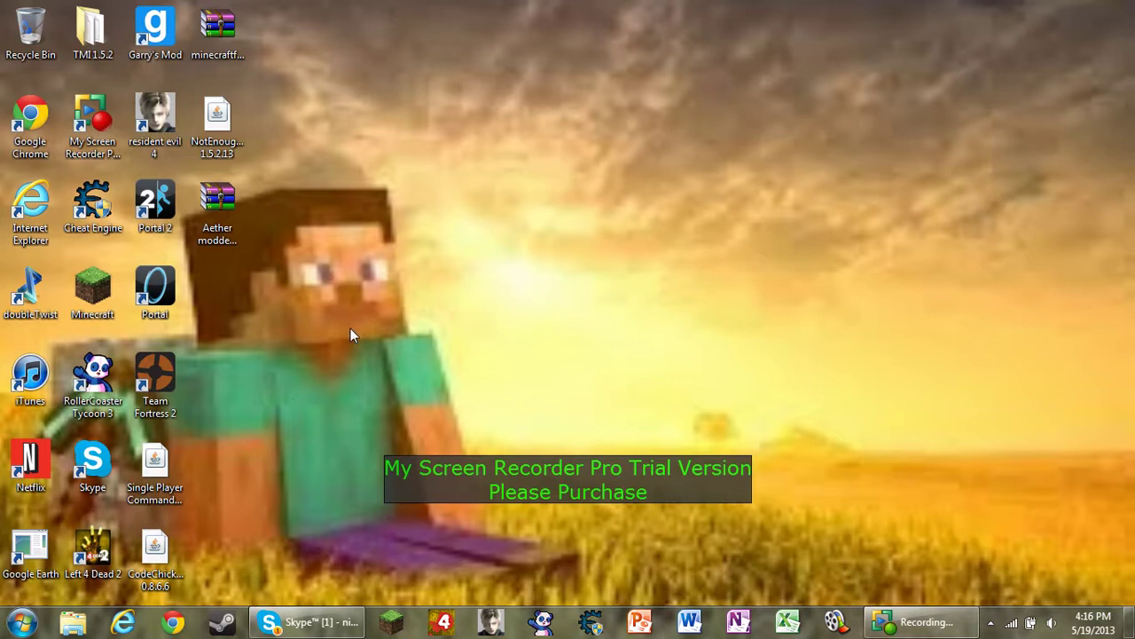
Find the Roaming folder with %appdata% and open the .minecraft folder inside it
{"action": "left_click", "coordinate": [38, 624]}
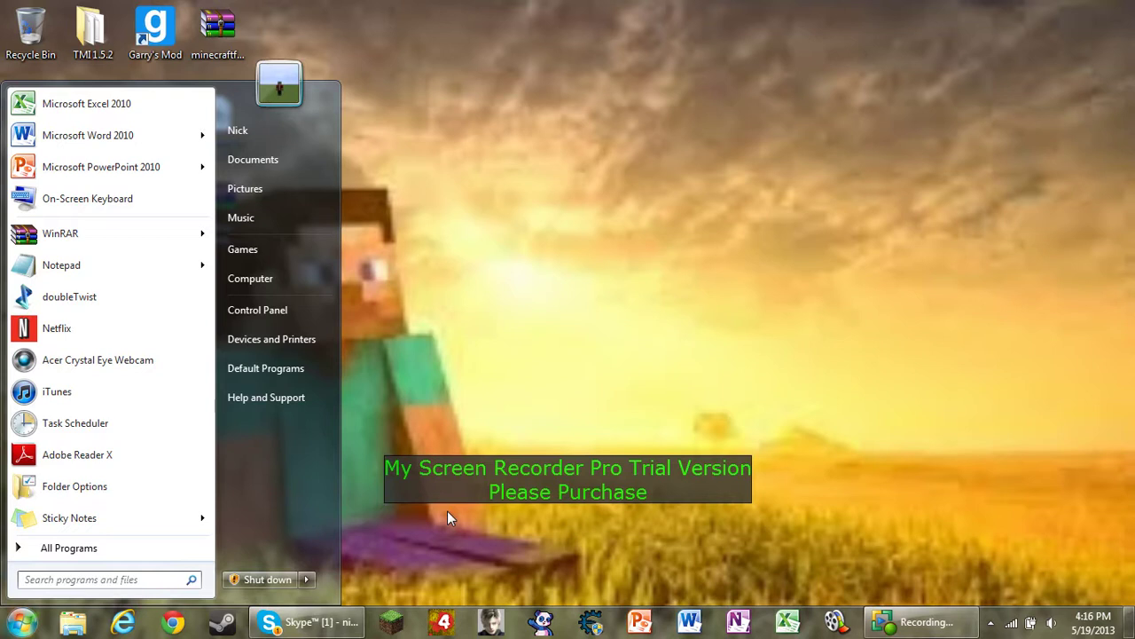
{"action": "type", "text": "%appda"}
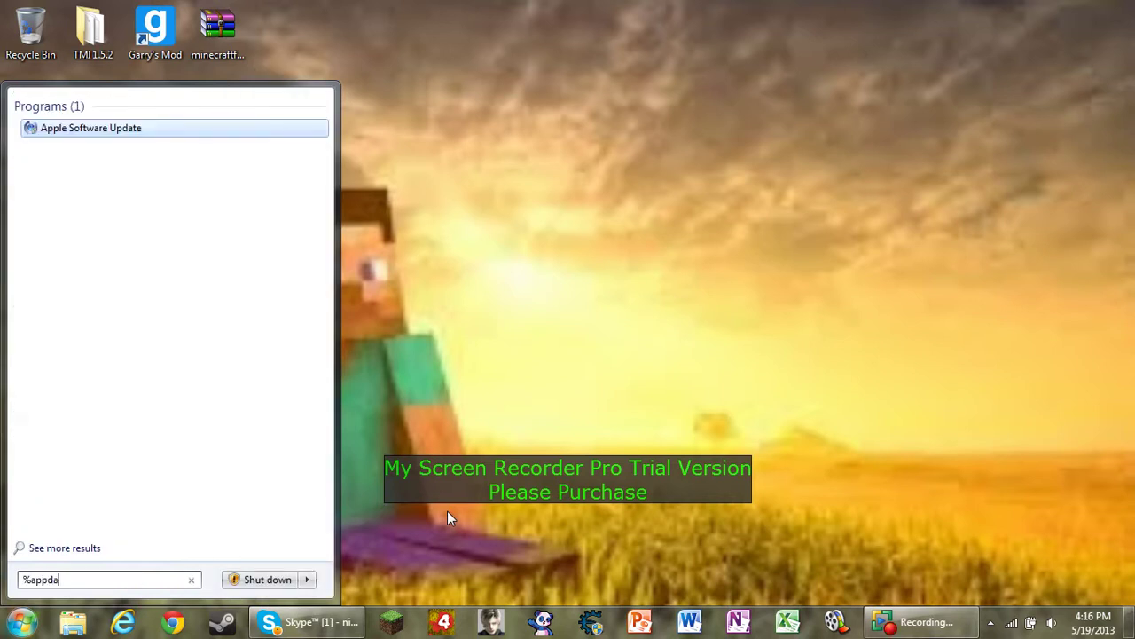
{"action": "type", "text": "ta%"}
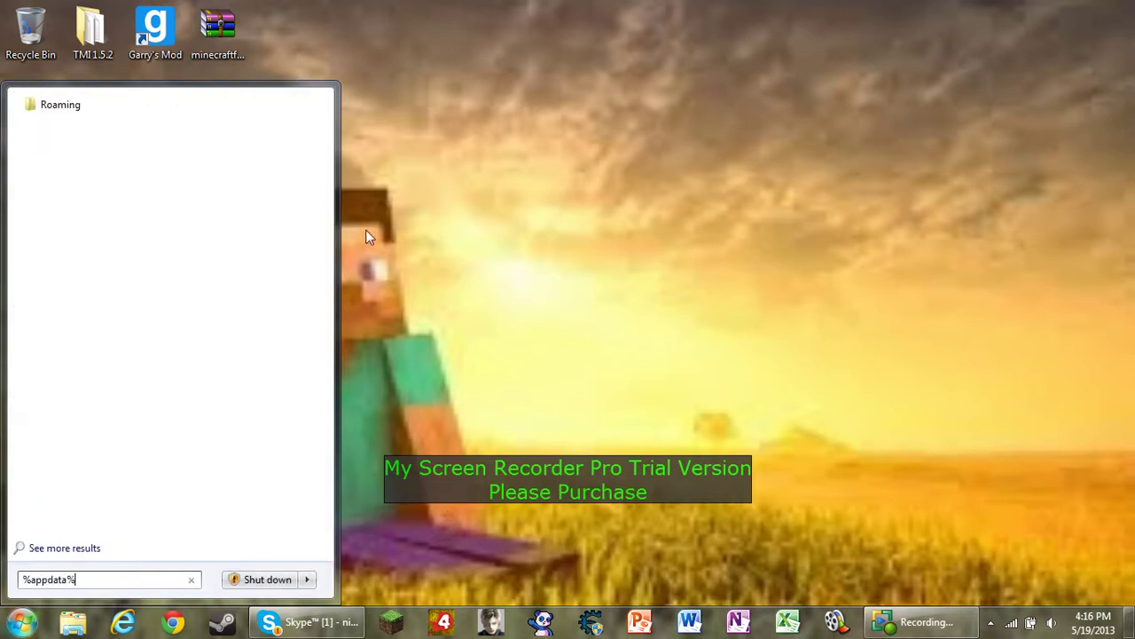
{"action": "left_click", "coordinate": [55, 107]}
{"action": "left_click_drag", "start_coordinate": [353, 35], "coordinate": [667, 89]}
{"action": "double_click", "coordinate": [504, 202]}
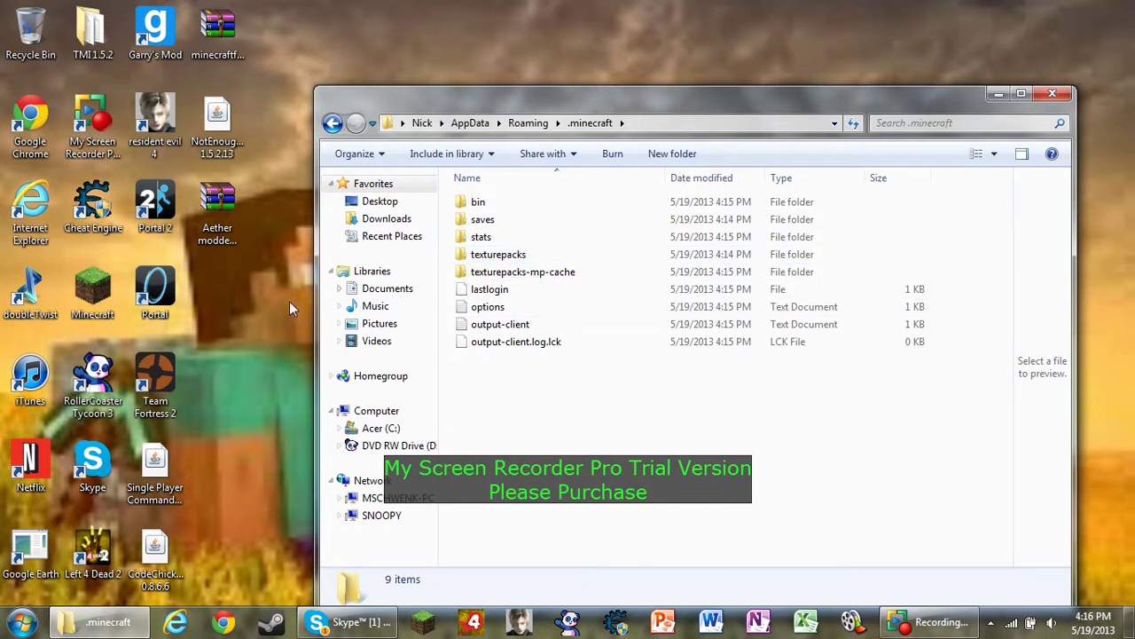
Create a new folder on the desktop, keeping the default name
{"action": "right_click", "coordinate": [201, 306]}
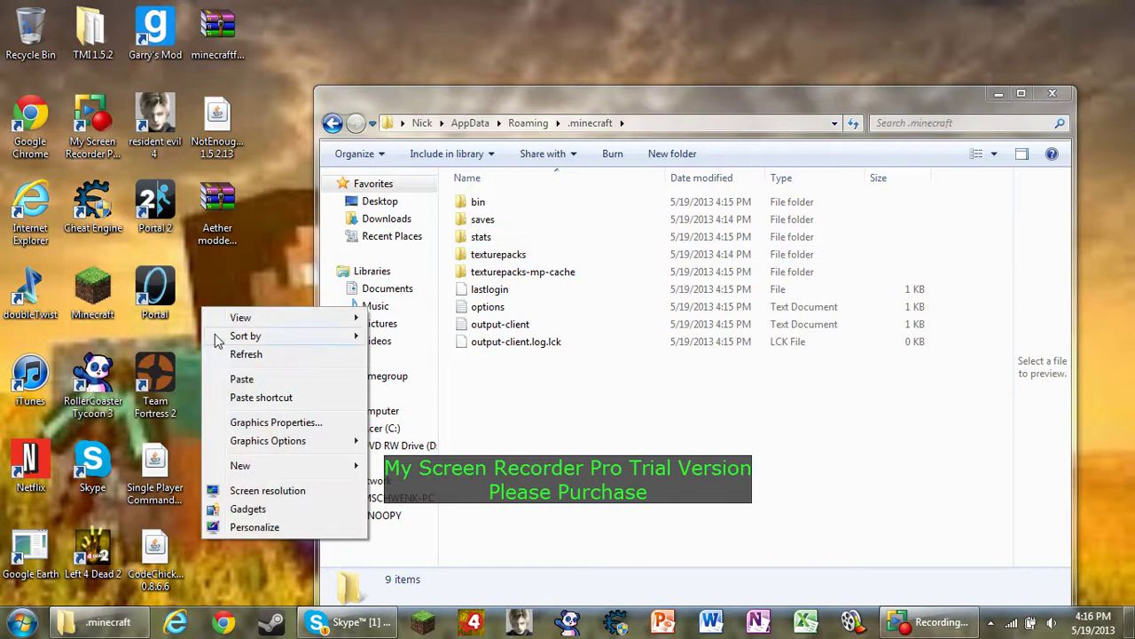
{"action": "mouse_move", "coordinate": [289, 470]}
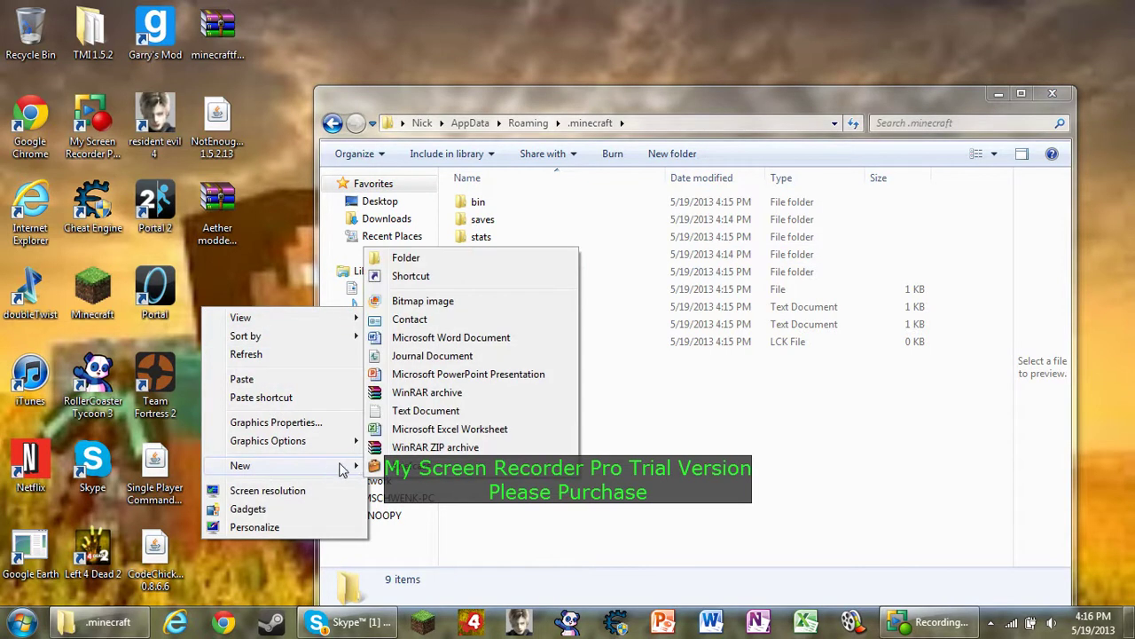
{"action": "left_click", "coordinate": [404, 254]}
{"action": "left_click", "coordinate": [306, 285]}
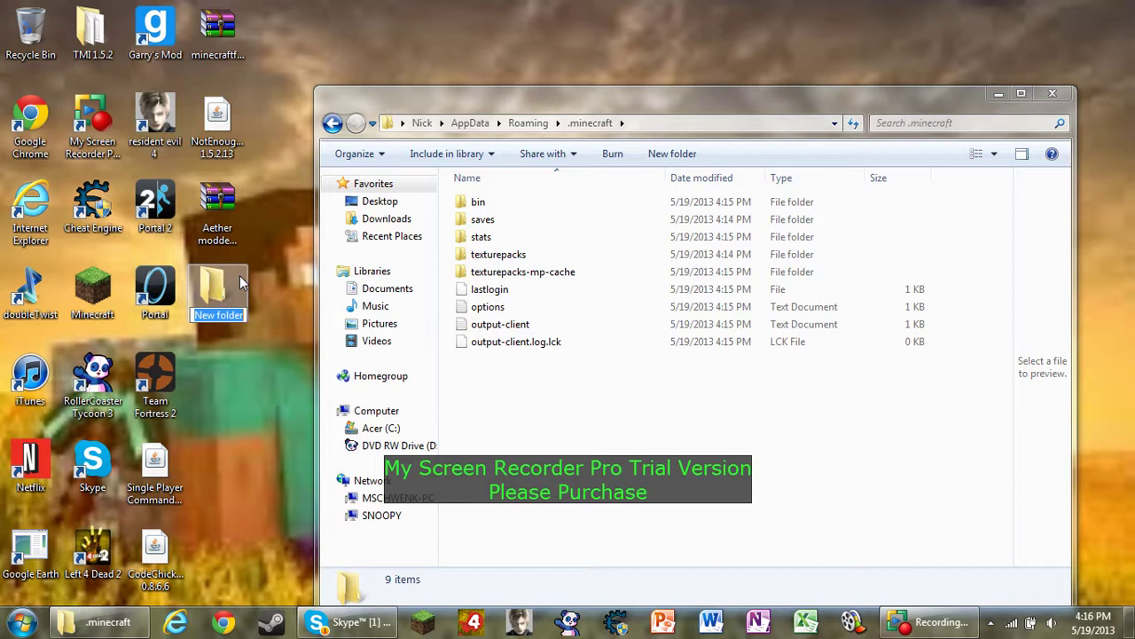
Move everything from the .minecraft folder into the desktop's New folder and close that folder's window
{"action": "double_click", "coordinate": [243, 270]}
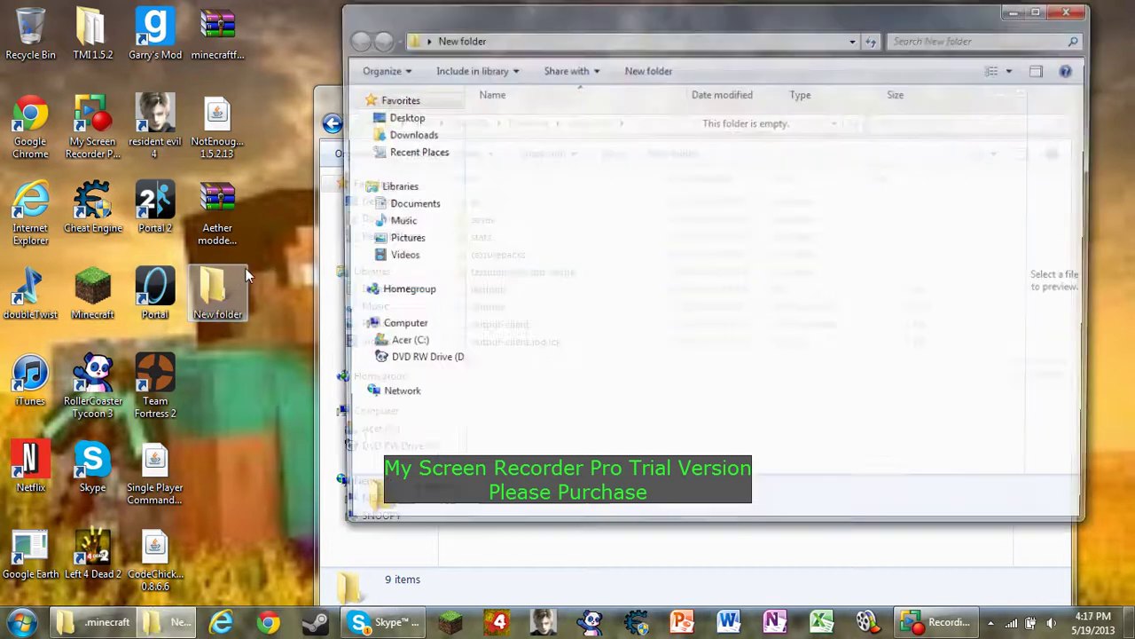
{"action": "left_click_drag", "start_coordinate": [816, 24], "coordinate": [272, 89]}
{"action": "left_click", "coordinate": [693, 97]}
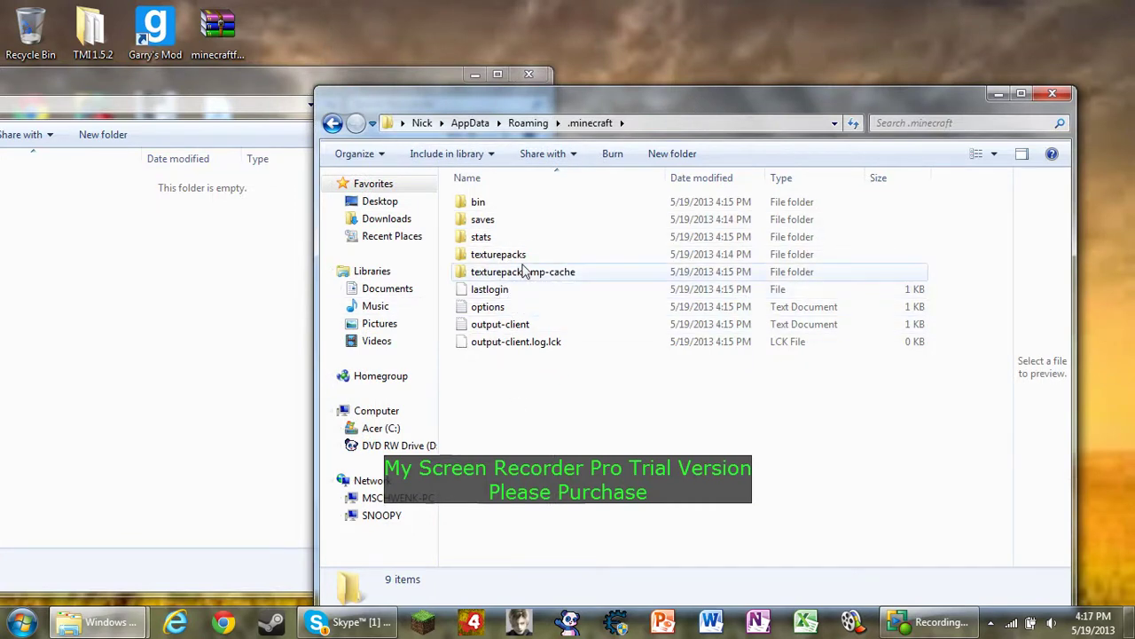
{"action": "key", "text": "ctrl+a"}
{"action": "left_click_drag", "start_coordinate": [470, 271], "coordinate": [228, 294]}
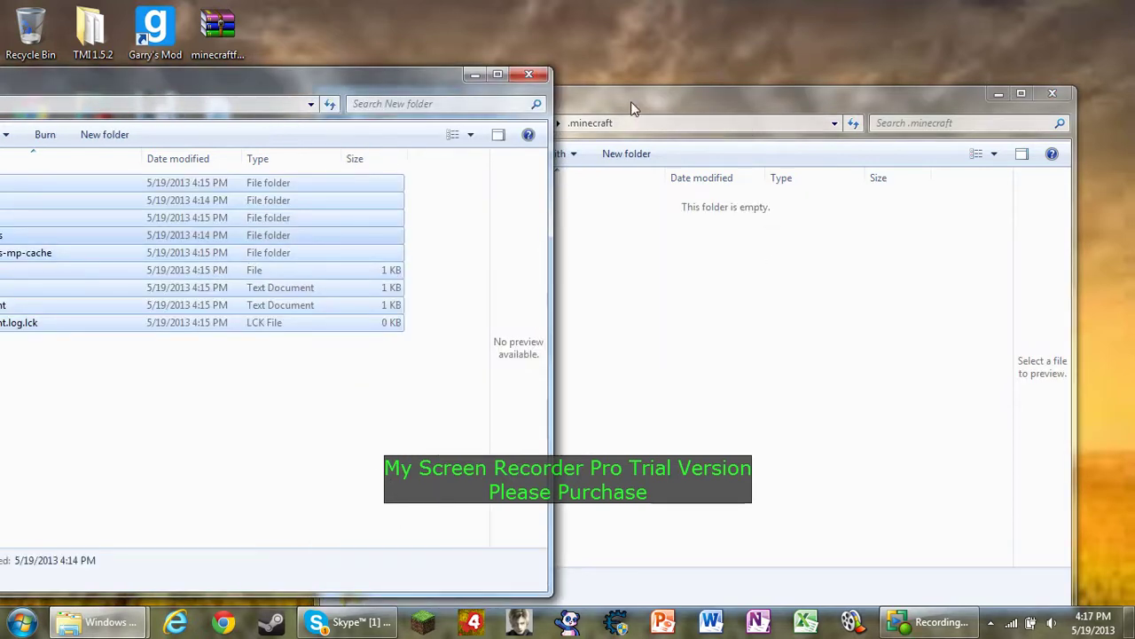
{"action": "left_click", "coordinate": [529, 75]}
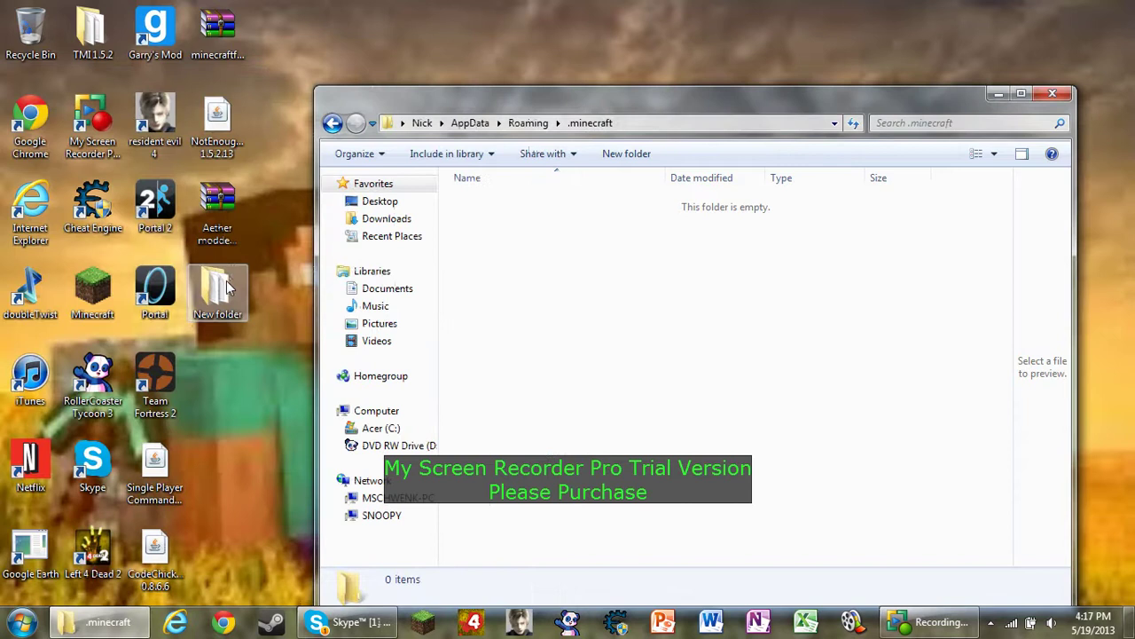
Copy the saves folder from the desktop's New folder back into the empty .minecraft folder
{"action": "left_click", "coordinate": [222, 286]}
{"action": "double_click", "coordinate": [221, 287]}
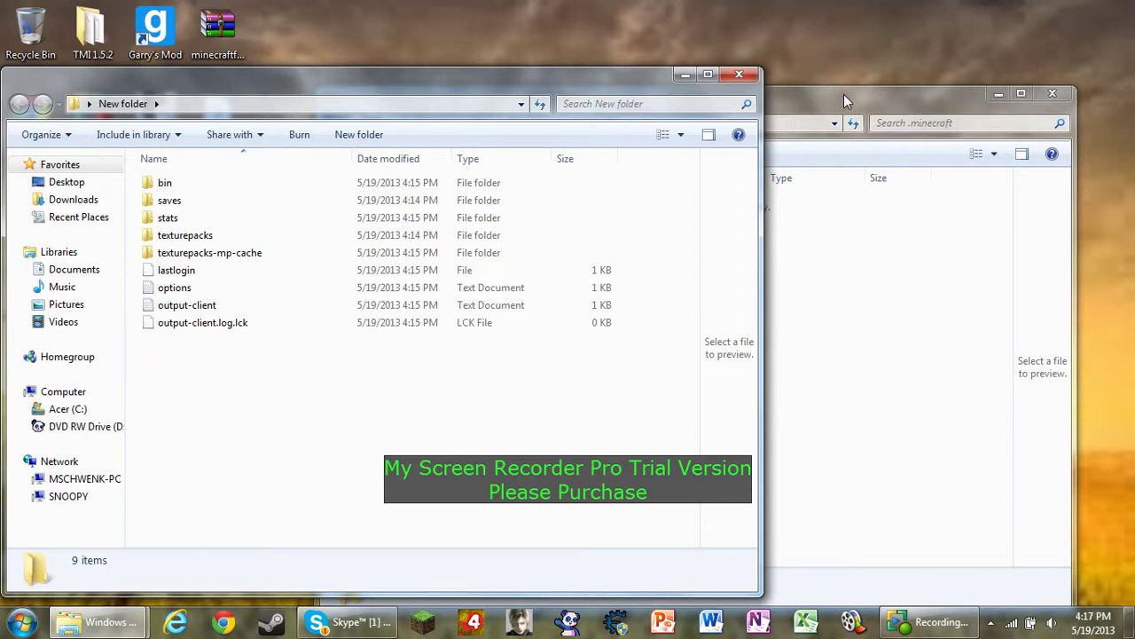
{"action": "right_click", "coordinate": [159, 203]}
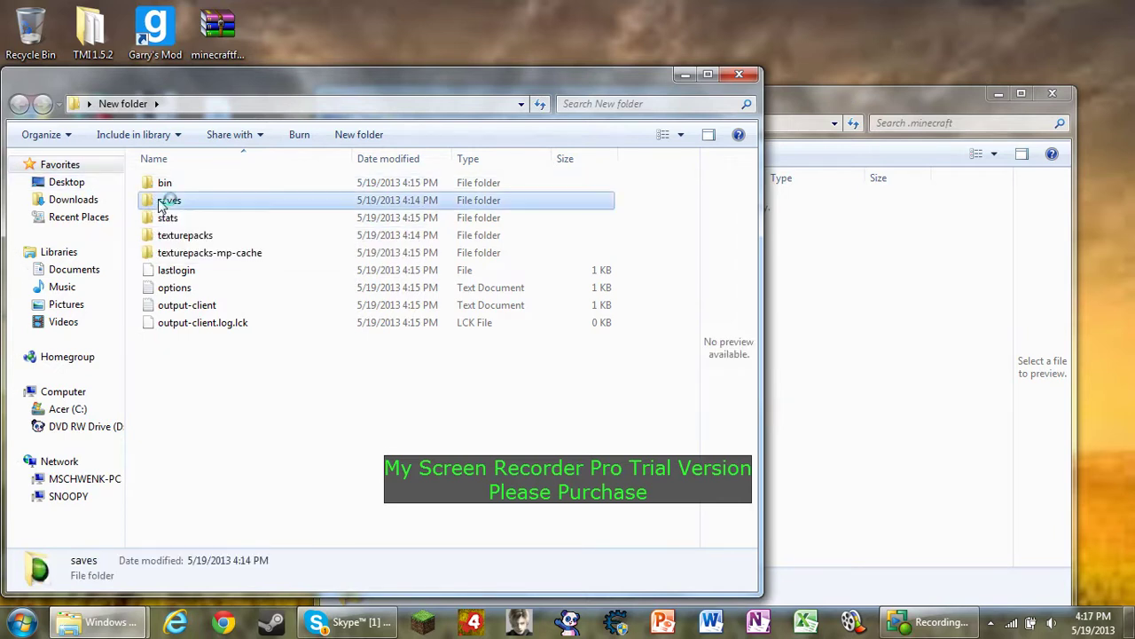
{"action": "left_click", "coordinate": [198, 432]}
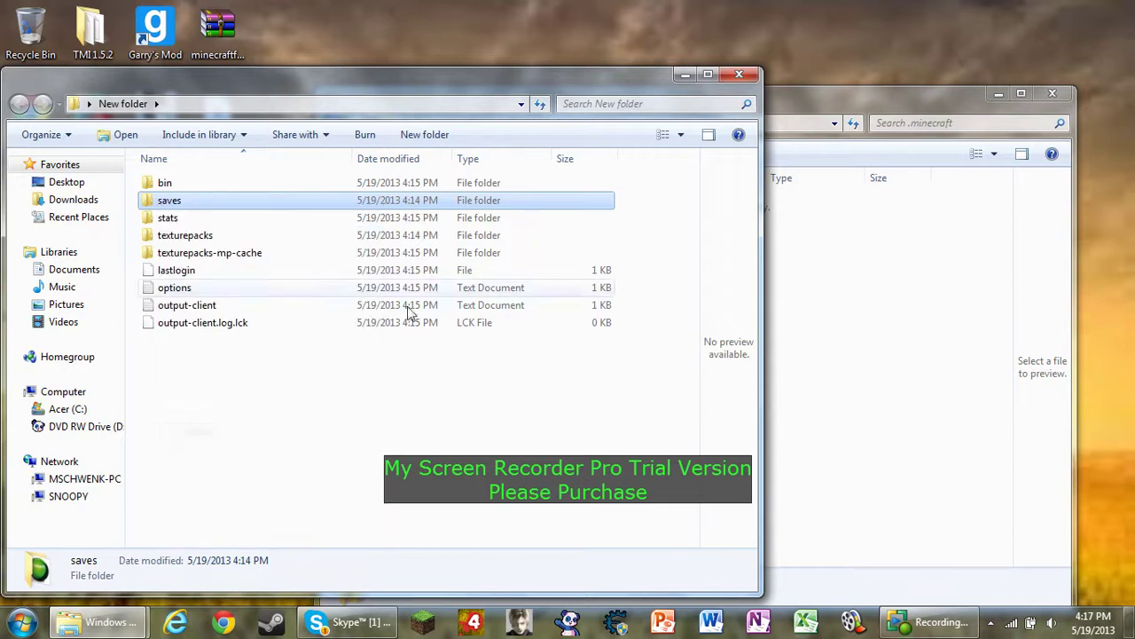
{"action": "left_click", "coordinate": [826, 92]}
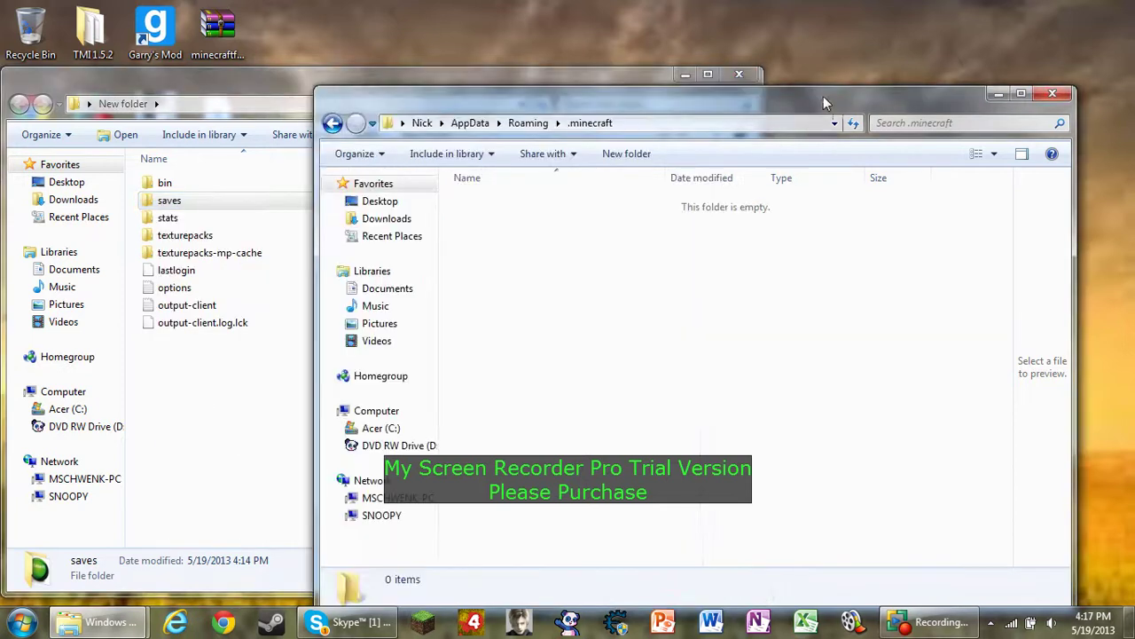
{"action": "right_click", "coordinate": [505, 289]}
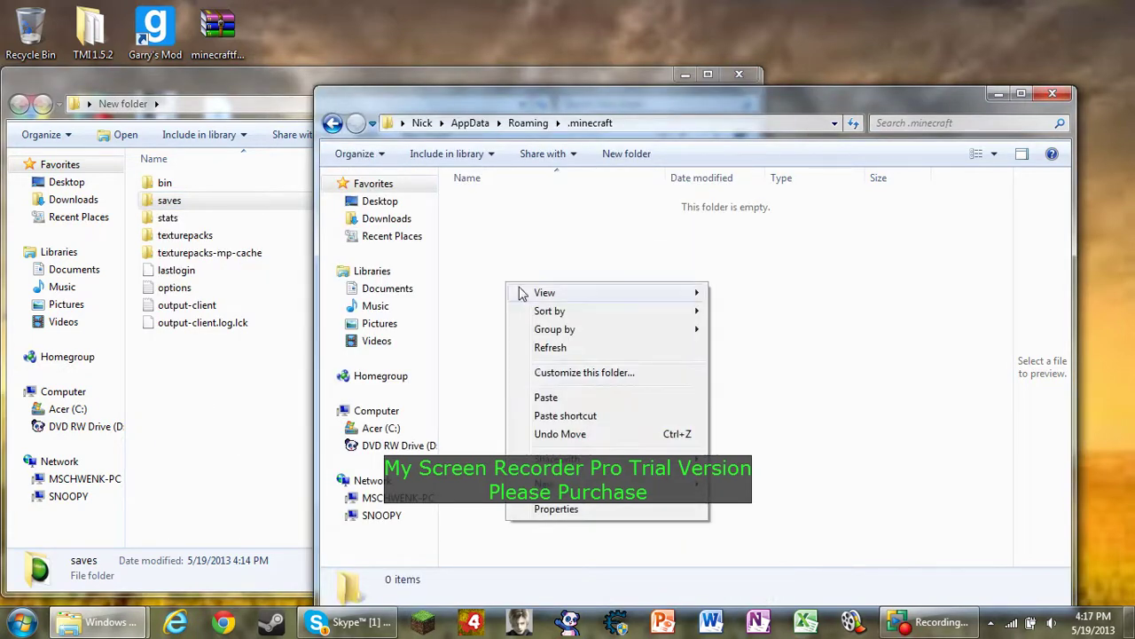
{"action": "left_click", "coordinate": [542, 397]}
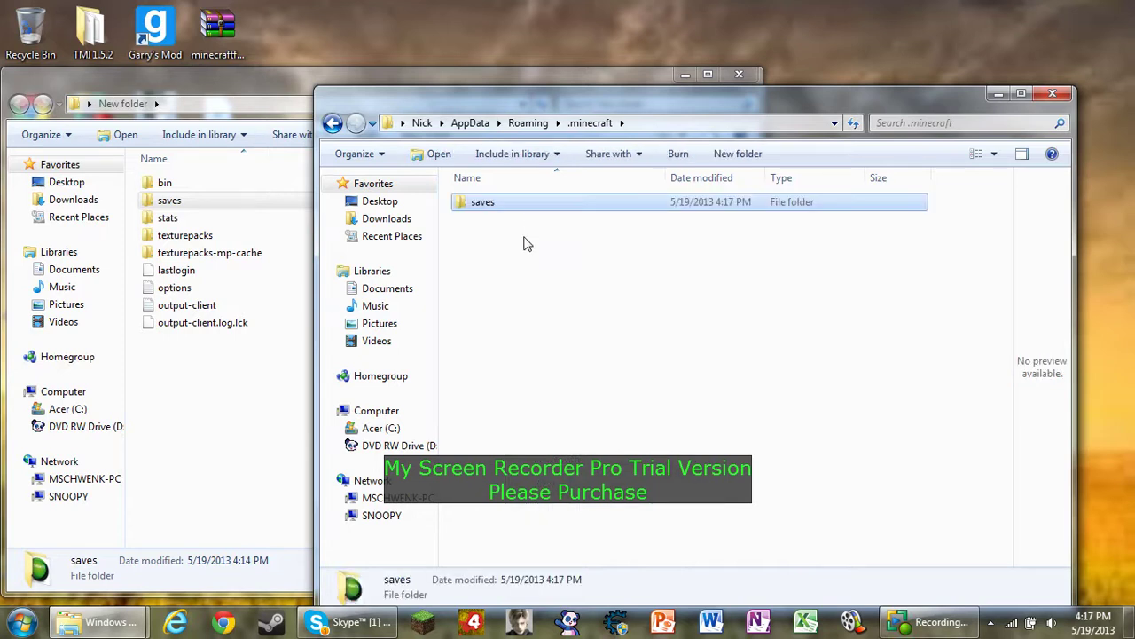
Copy the texturepacks folder from New folder into .minecraft
{"action": "left_click", "coordinate": [306, 83]}
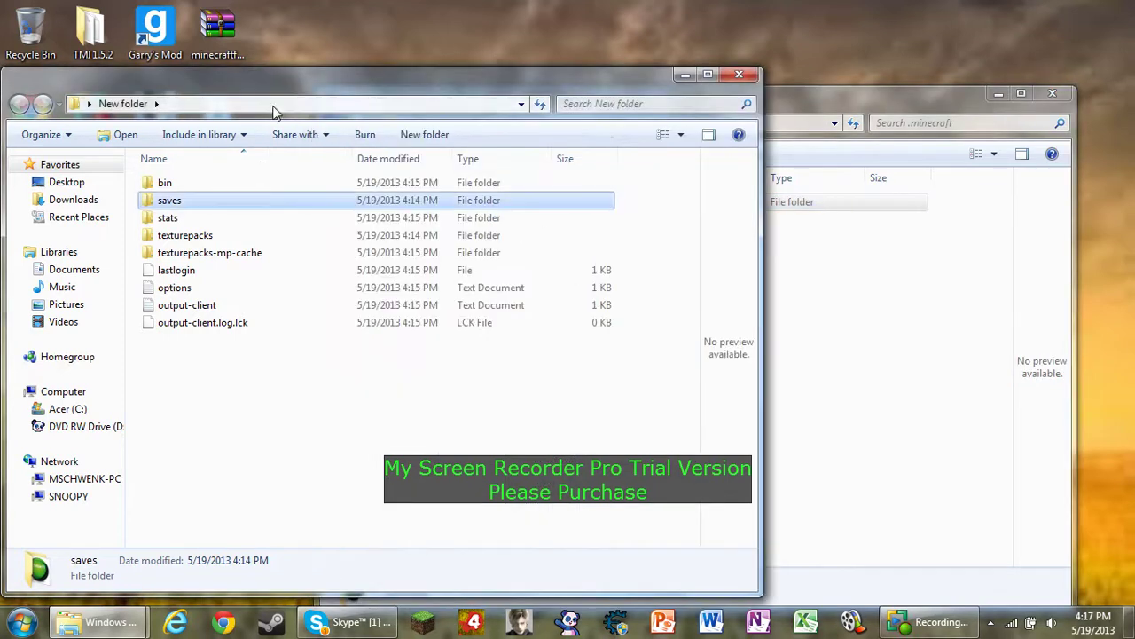
{"action": "right_click", "coordinate": [191, 239]}
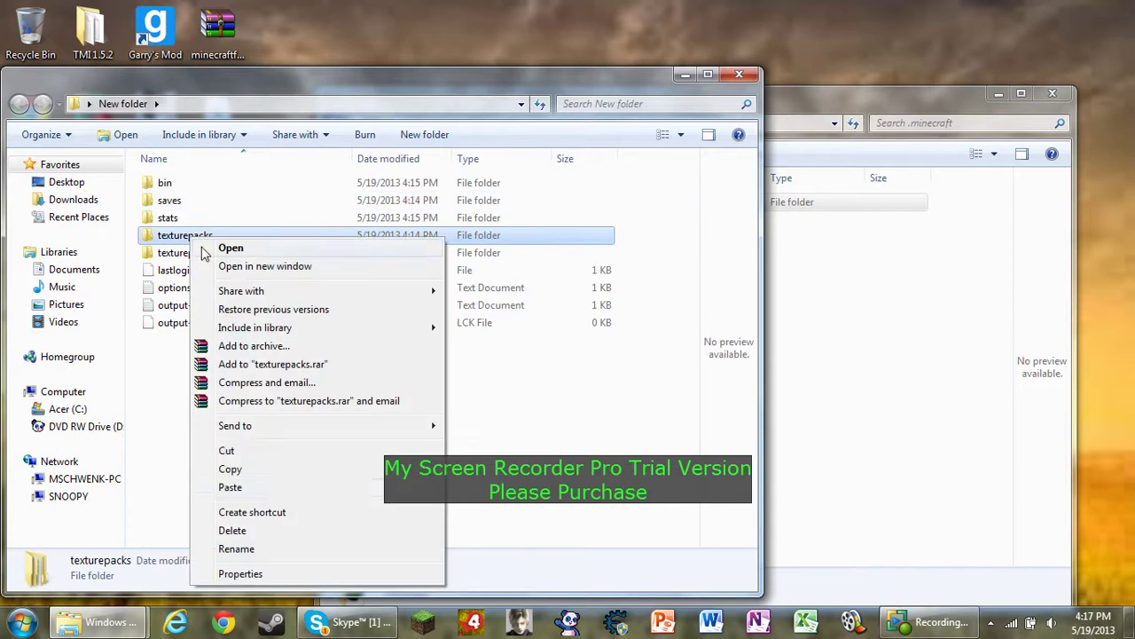
{"action": "left_click", "coordinate": [233, 471]}
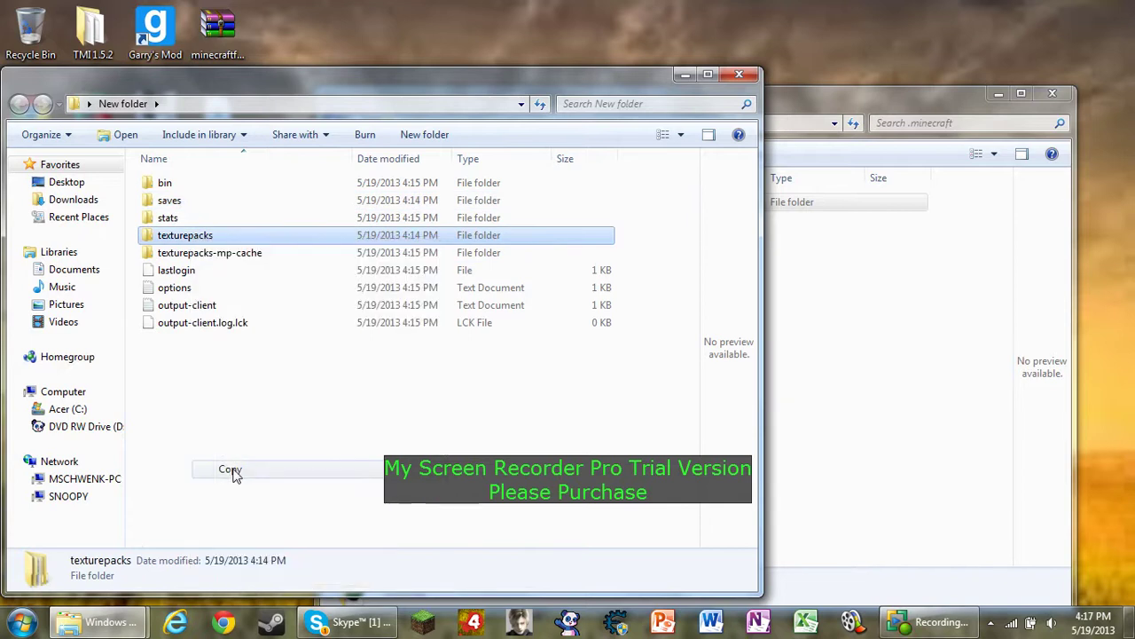
{"action": "left_click", "coordinate": [782, 281]}
{"action": "right_click", "coordinate": [509, 257]}
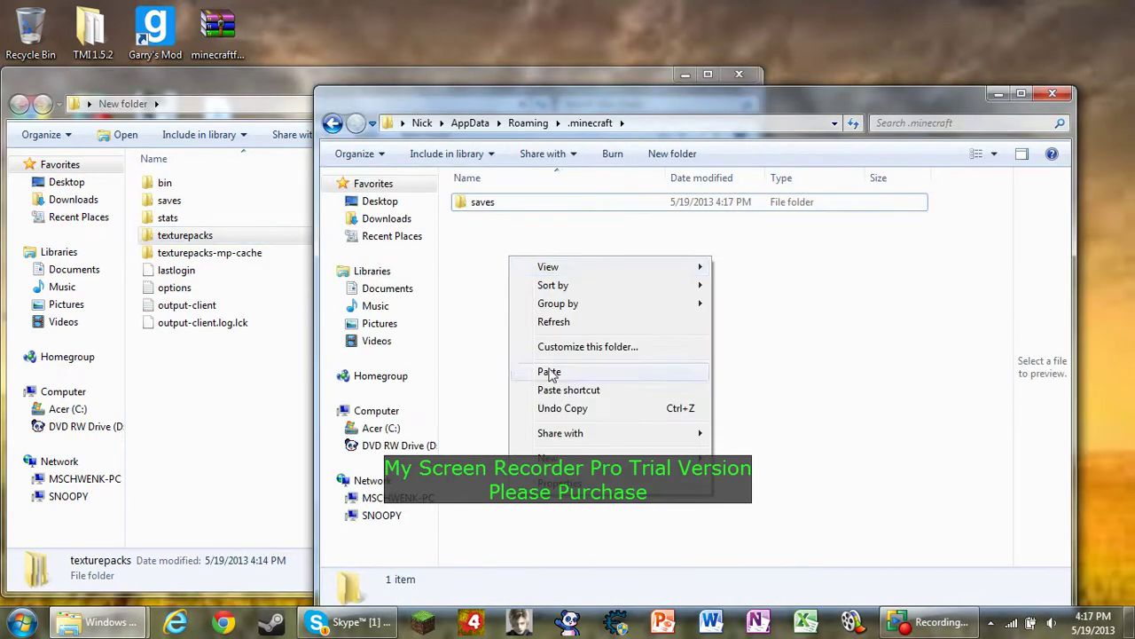
{"action": "left_click", "coordinate": [552, 370]}
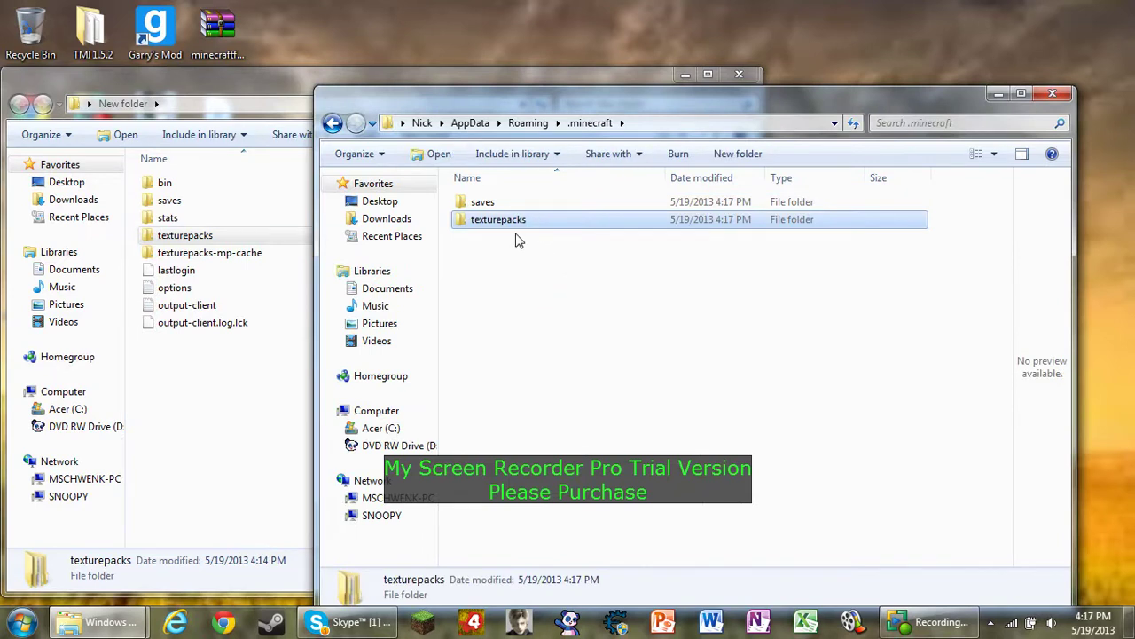
Copy the lastlogin file from New folder into .minecraft
{"action": "left_click", "coordinate": [289, 87]}
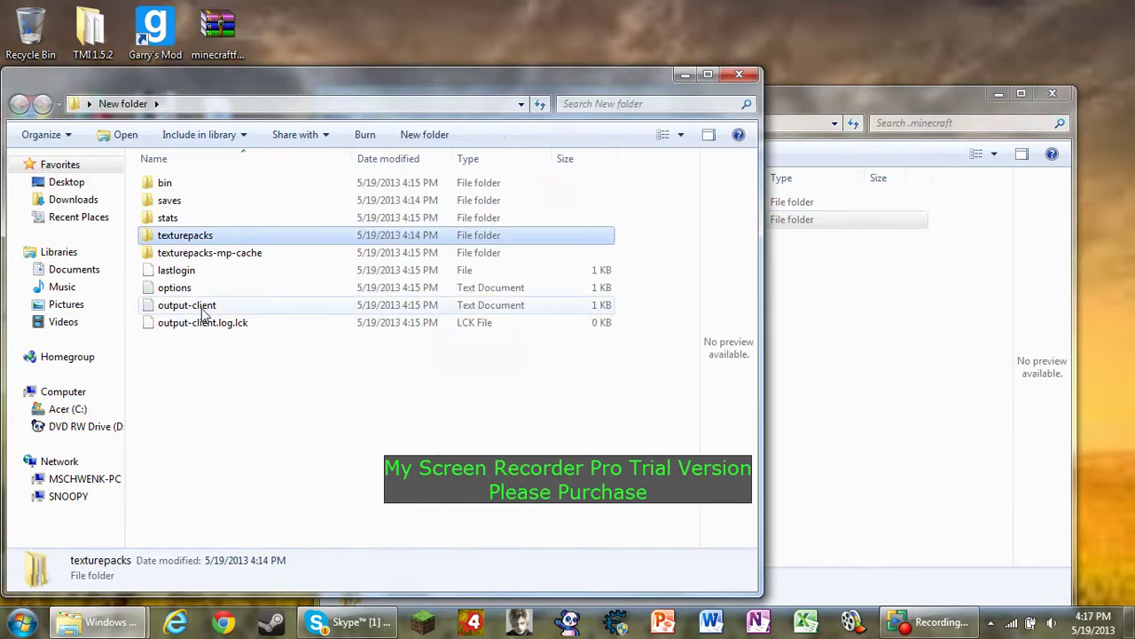
{"action": "right_click", "coordinate": [176, 273]}
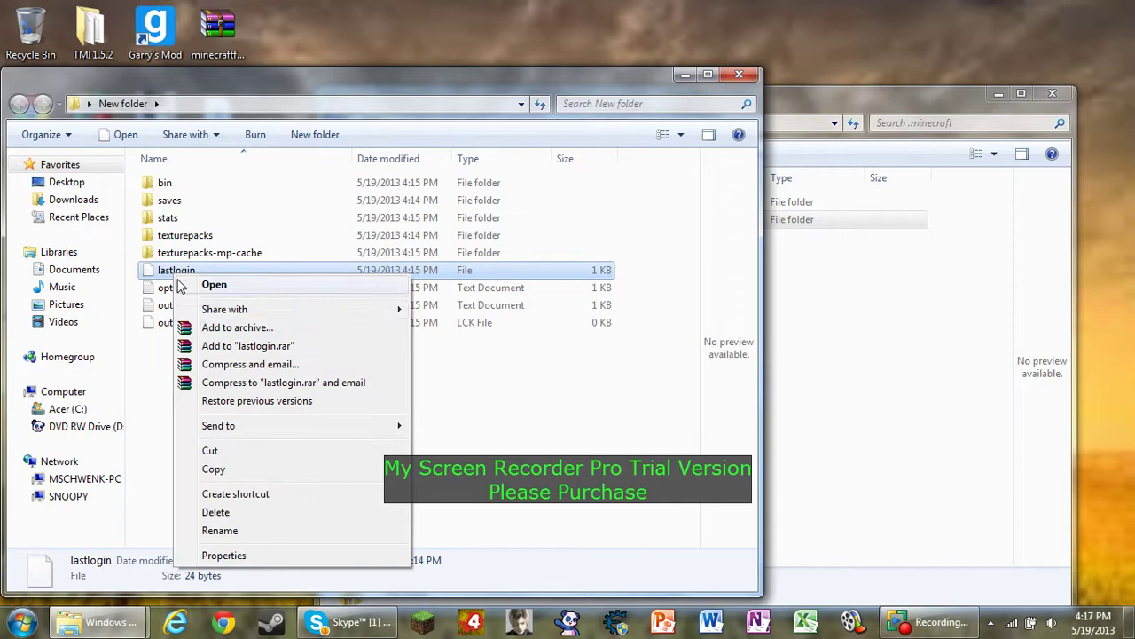
{"action": "left_click", "coordinate": [228, 473]}
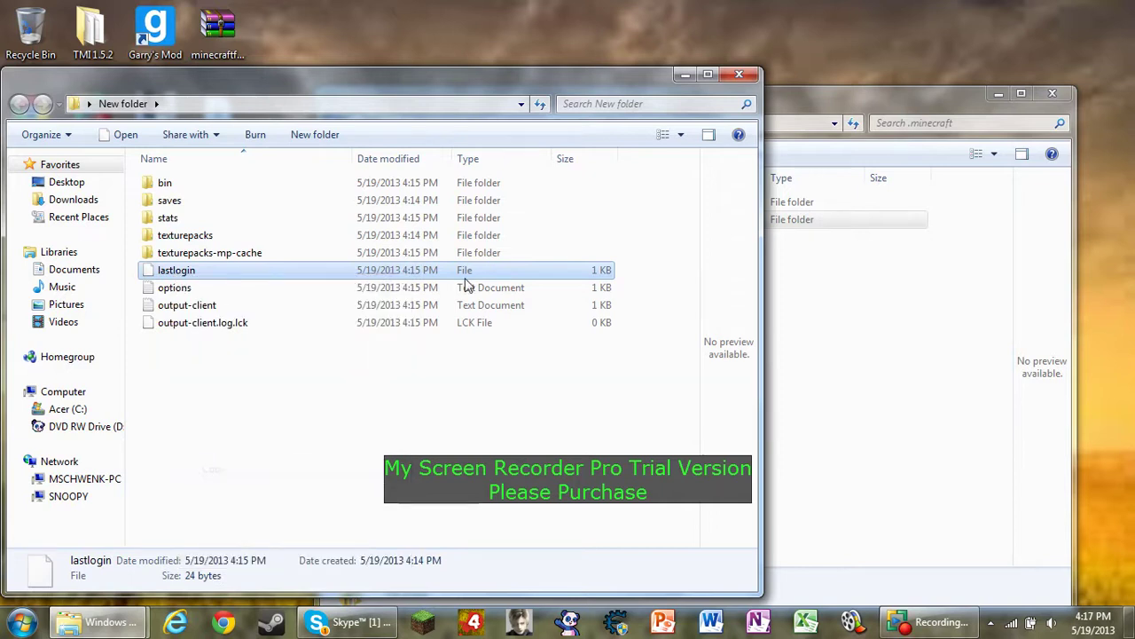
{"action": "left_click", "coordinate": [686, 75]}
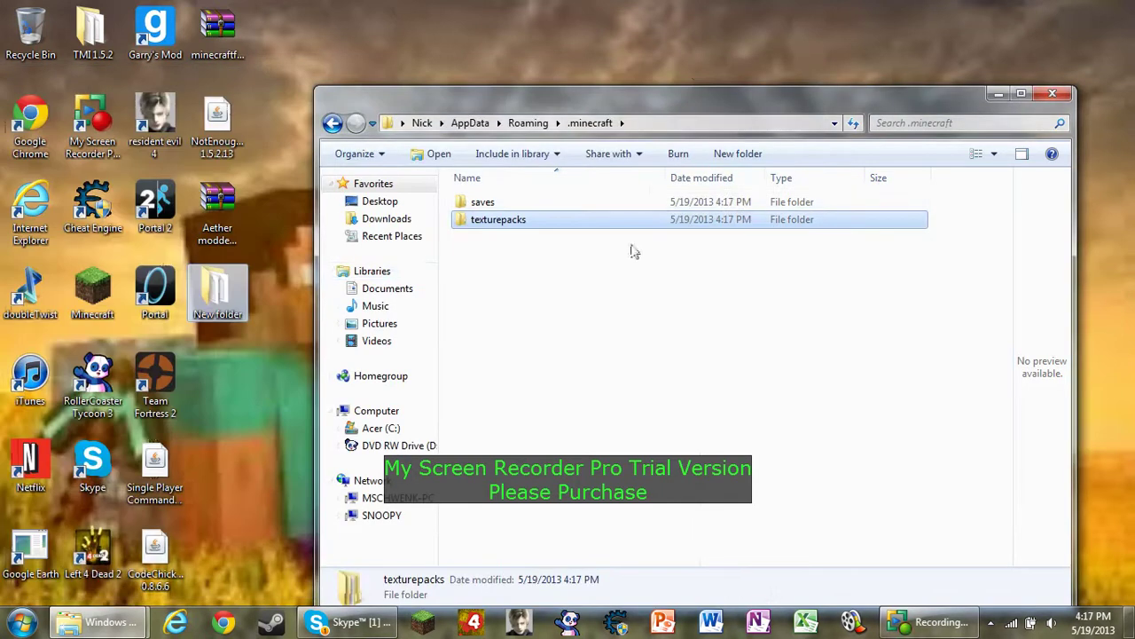
{"action": "right_click", "coordinate": [483, 272]}
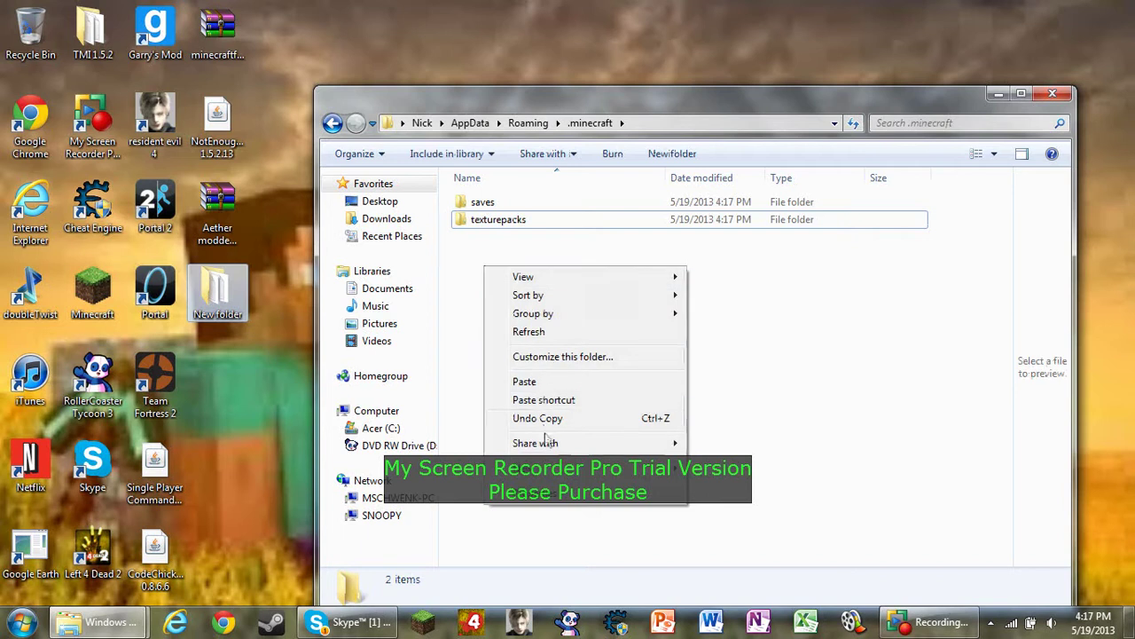
{"action": "left_click", "coordinate": [524, 383]}
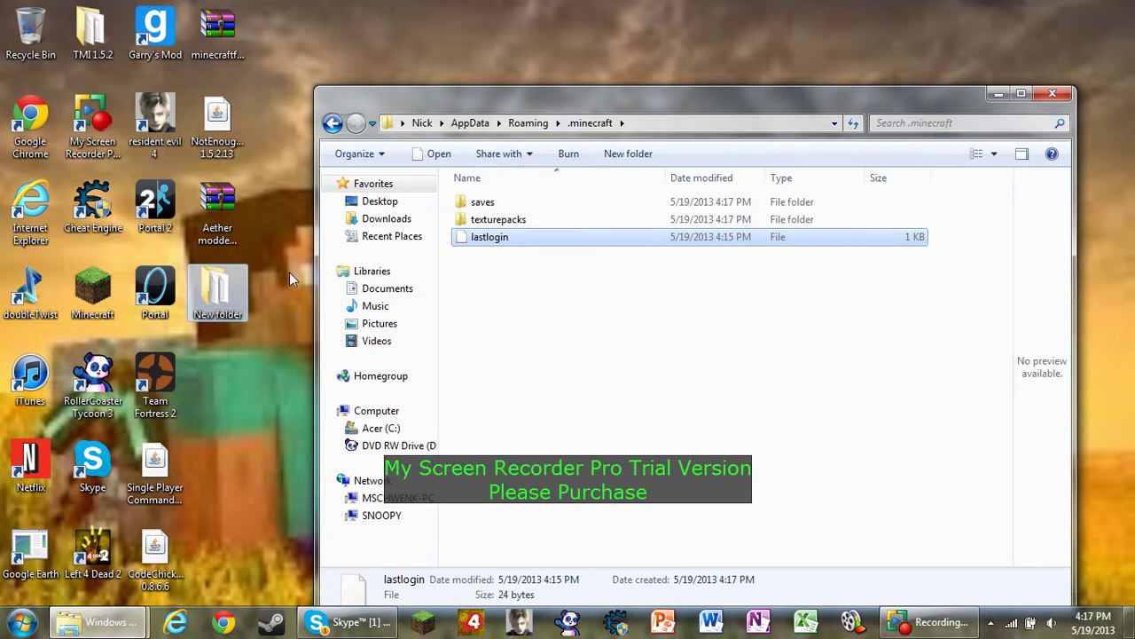
Bring back the minimized New folder window and close it, leaving .minecraft open
{"action": "left_click", "coordinate": [118, 628]}
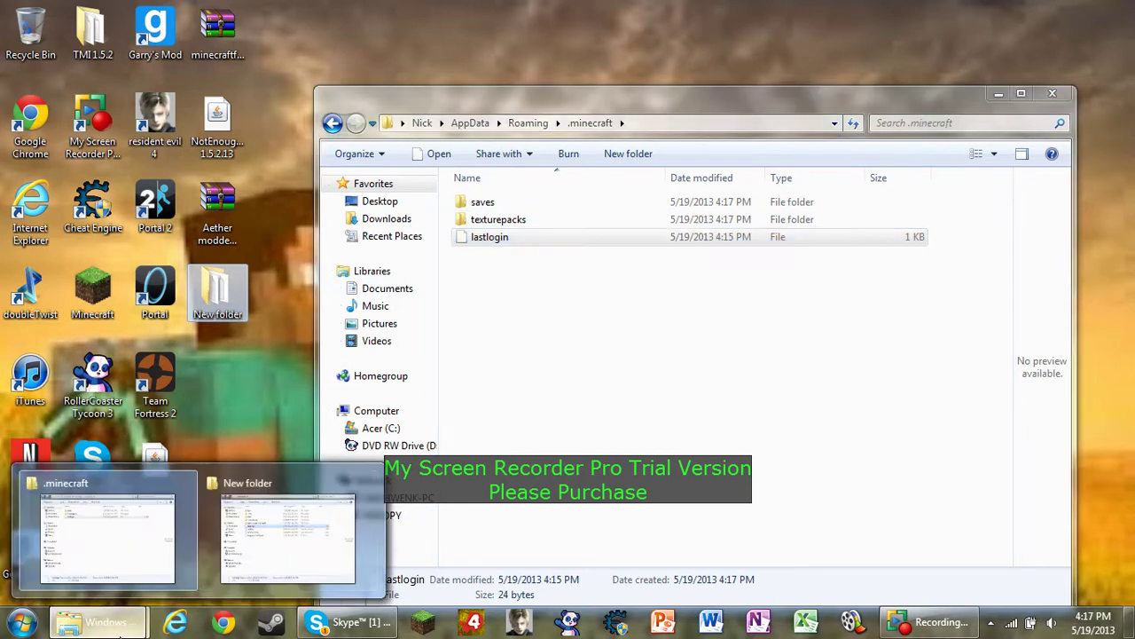
{"action": "left_click", "coordinate": [253, 542]}
{"action": "left_click", "coordinate": [686, 75]}
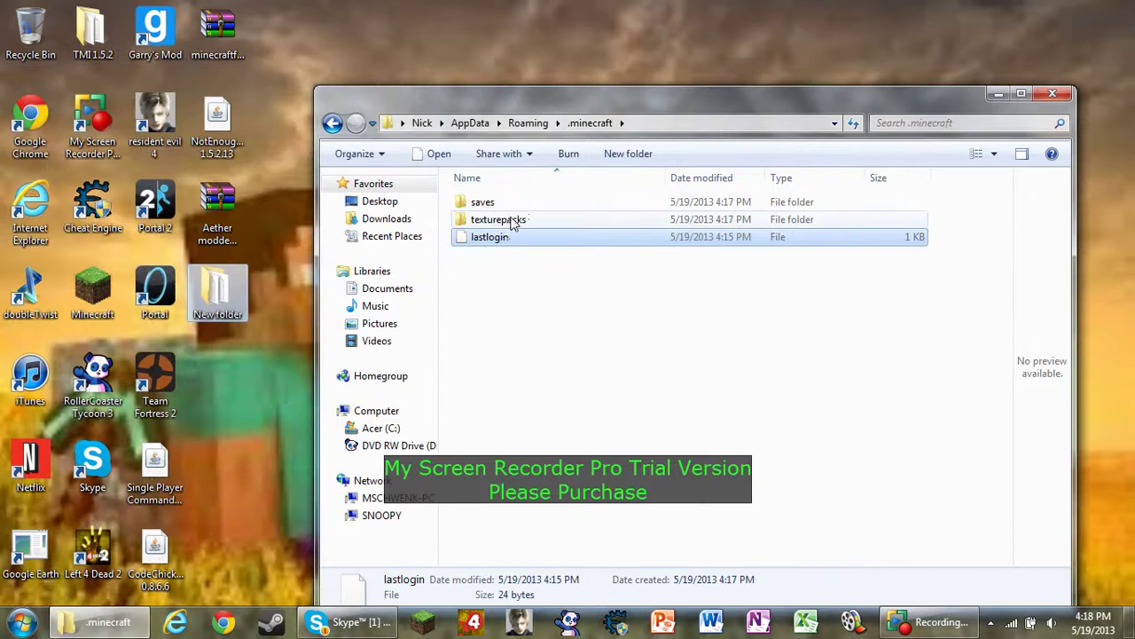
Launch Minecraft with the remembered login to download fresh game files, and close the game once it has loaded
{"action": "left_click", "coordinate": [424, 622]}
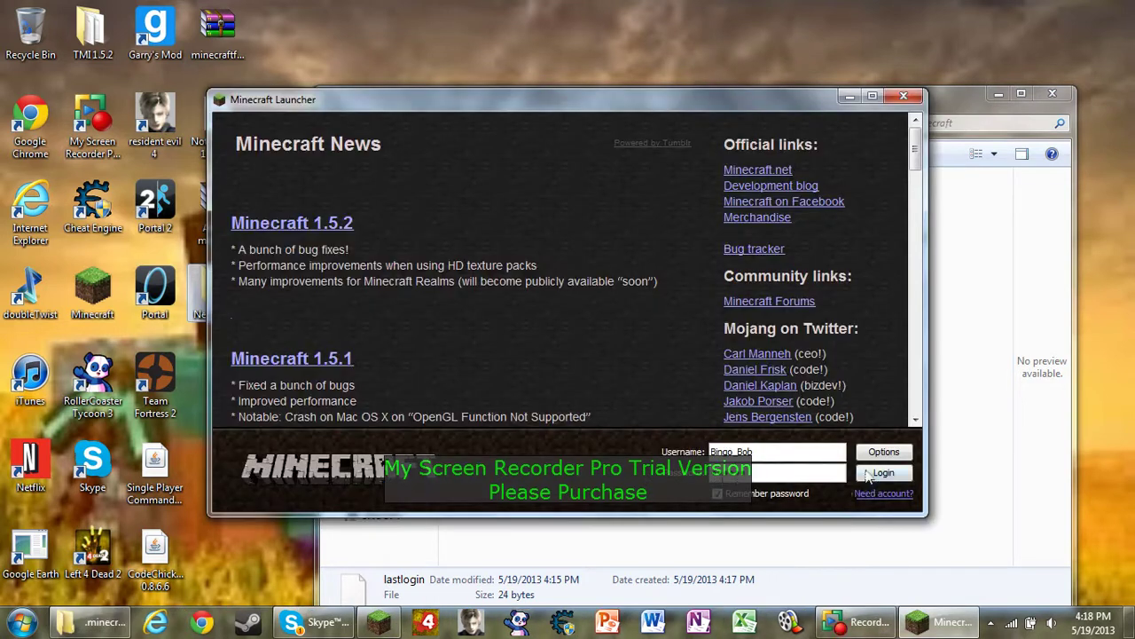
{"action": "left_click", "coordinate": [868, 475]}
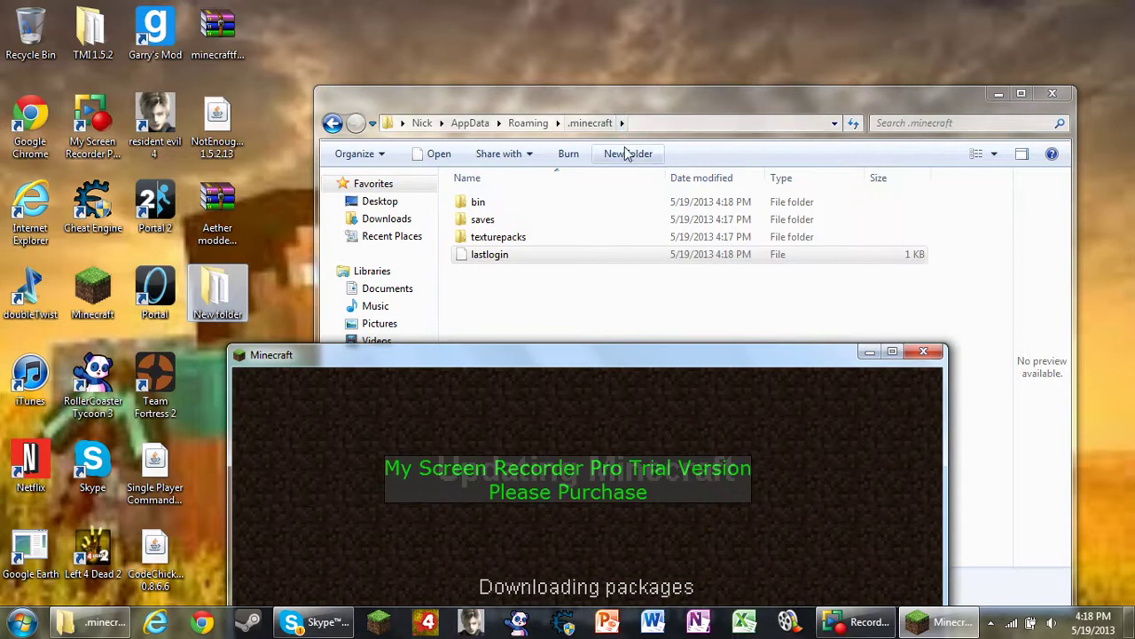
{"action": "left_click", "coordinate": [614, 255]}
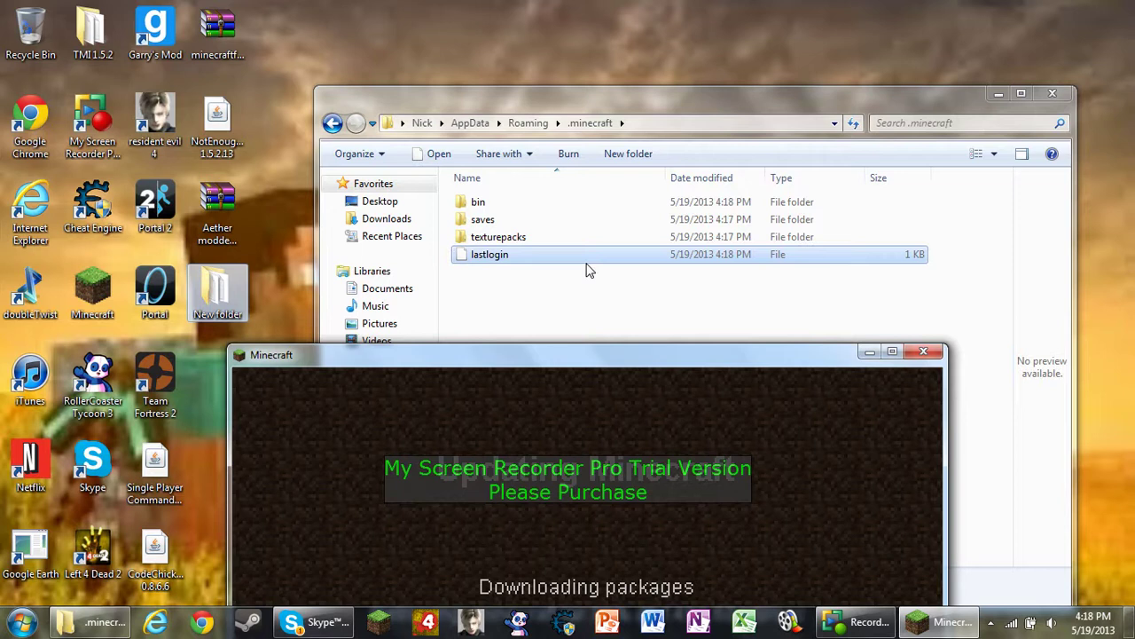
{"action": "left_click_drag", "start_coordinate": [577, 357], "coordinate": [595, 115]}
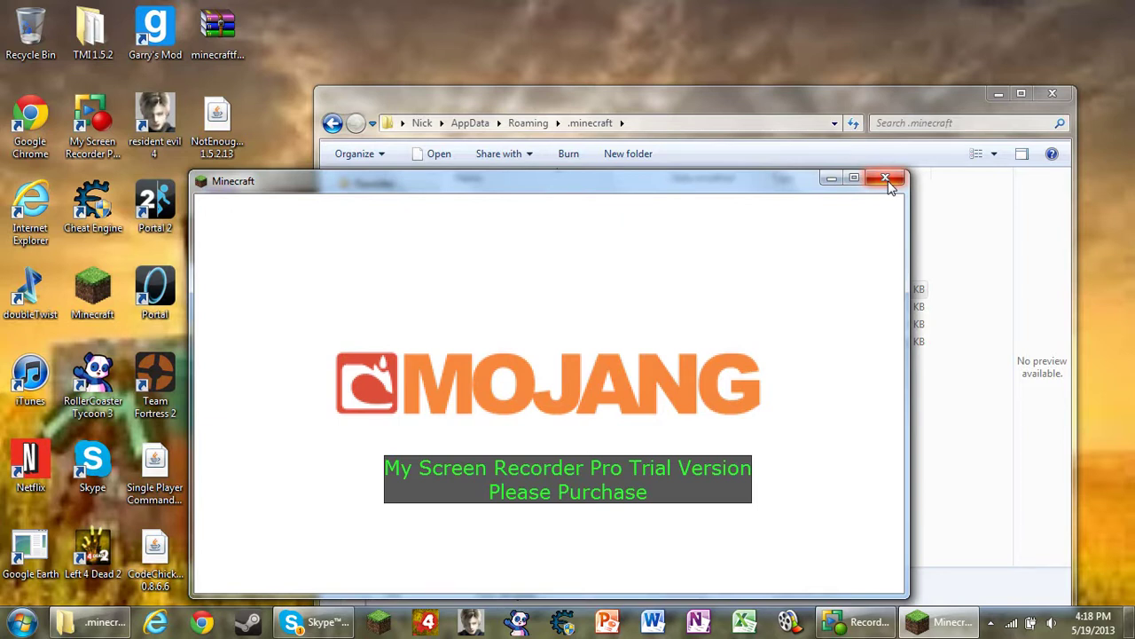
{"action": "right_click", "coordinate": [949, 626]}
{"action": "left_click", "coordinate": [922, 577]}
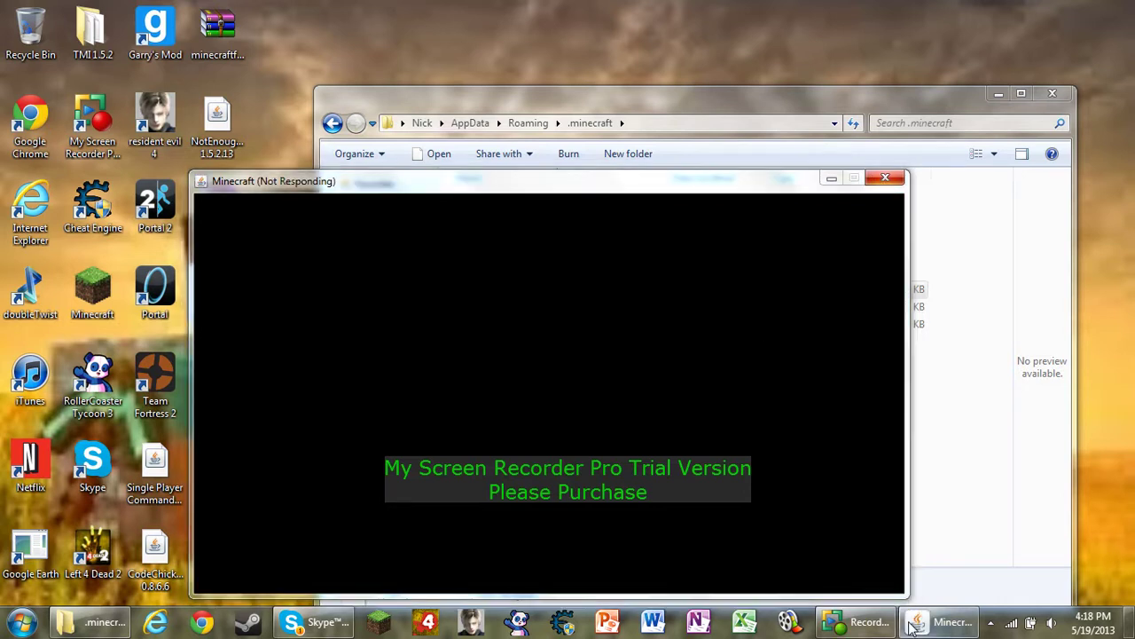
Force the frozen Minecraft game window to close so that only the .minecraft folder stays open
{"action": "right_click", "coordinate": [940, 621]}
{"action": "left_click", "coordinate": [893, 577]}
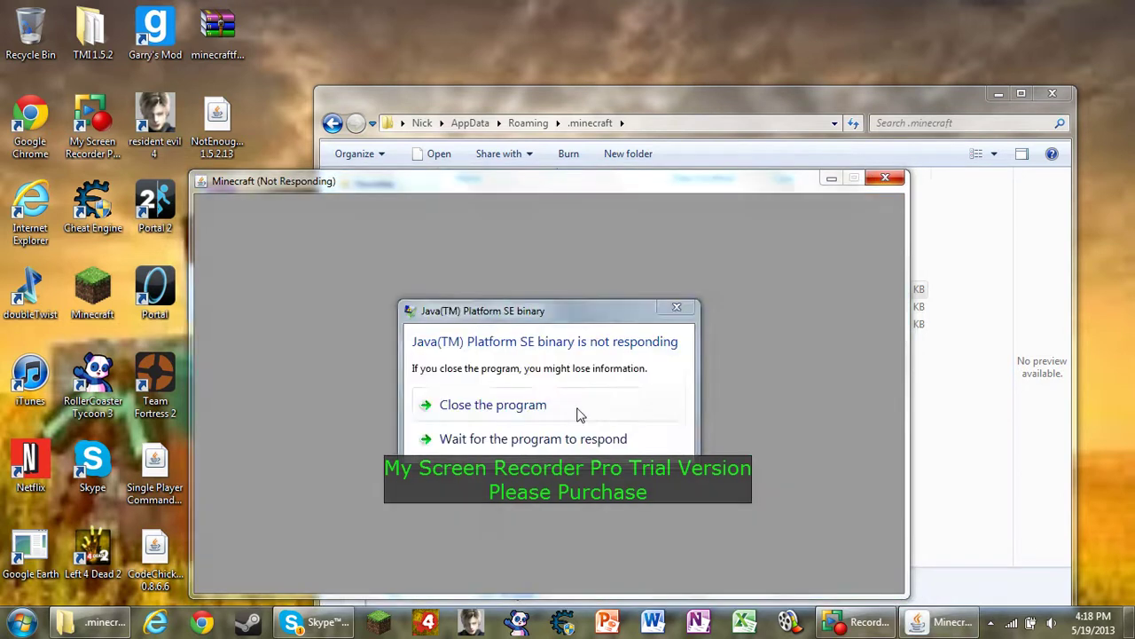
{"action": "left_click", "coordinate": [571, 403]}
{"action": "left_click", "coordinate": [672, 428]}
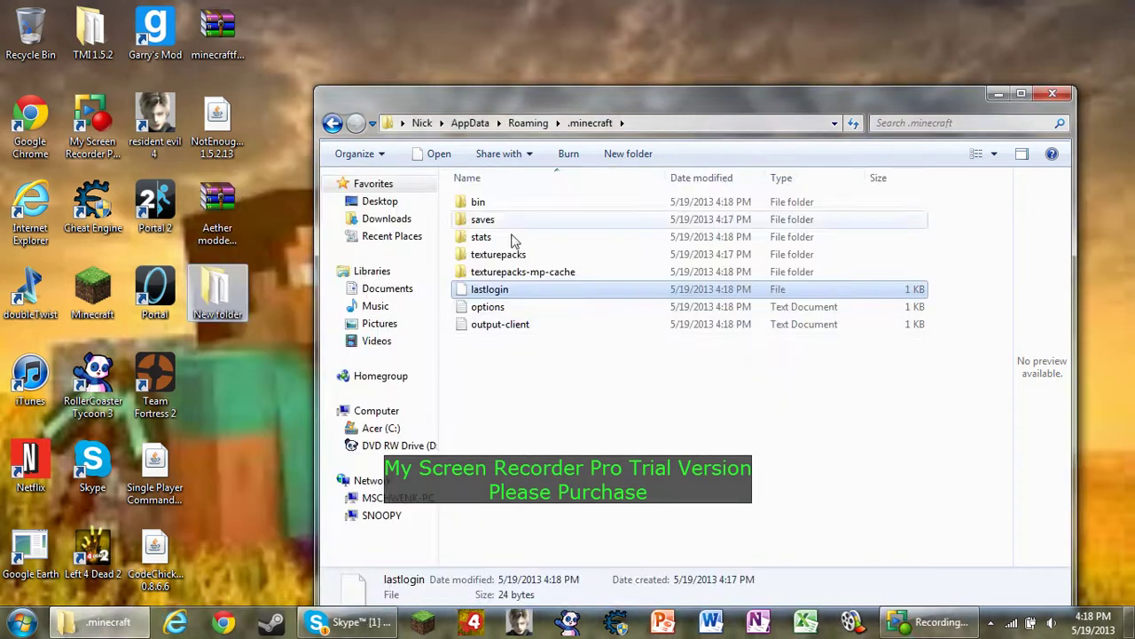
Open the minecraft jar file in the bin folder of .minecraft as an archive with WinRAR
{"action": "double_click", "coordinate": [477, 203]}
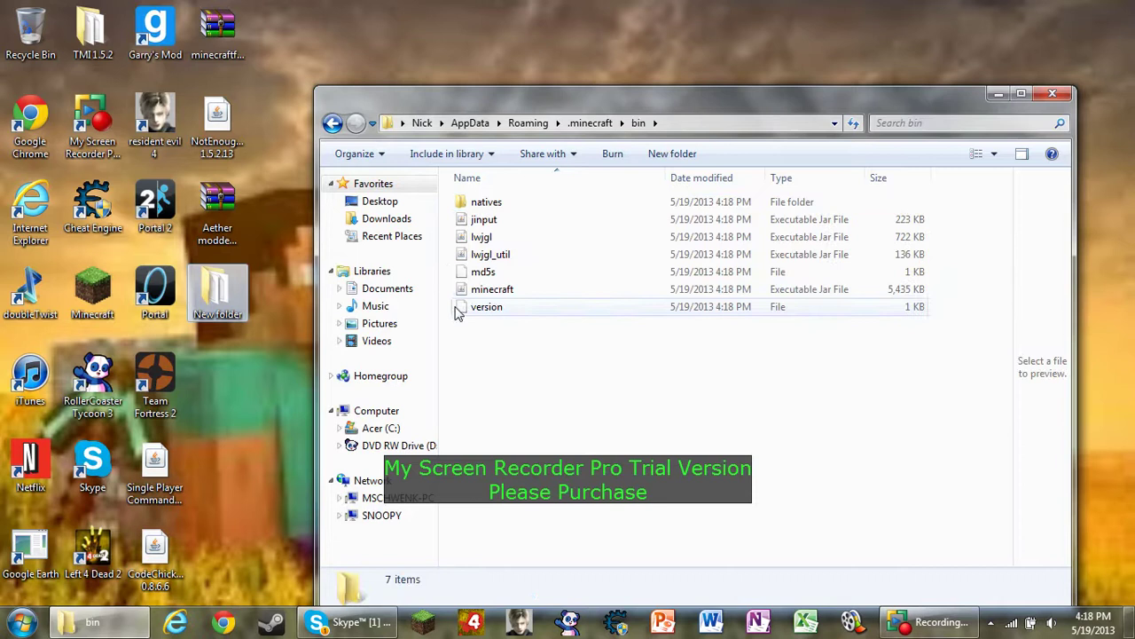
{"action": "left_click", "coordinate": [506, 293]}
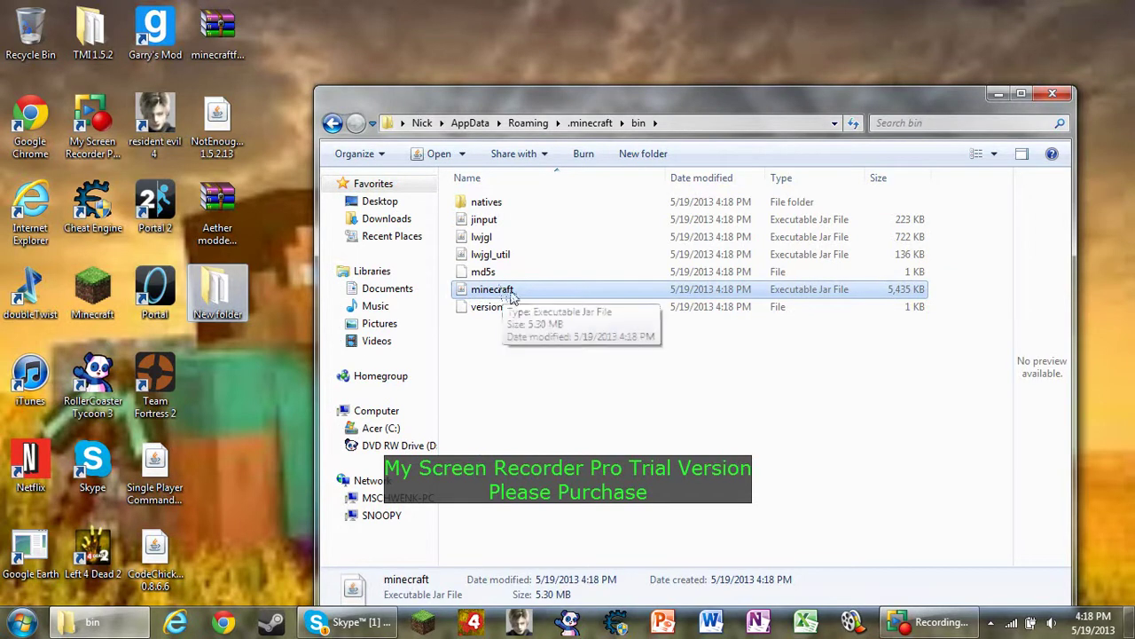
{"action": "right_click", "coordinate": [496, 292]}
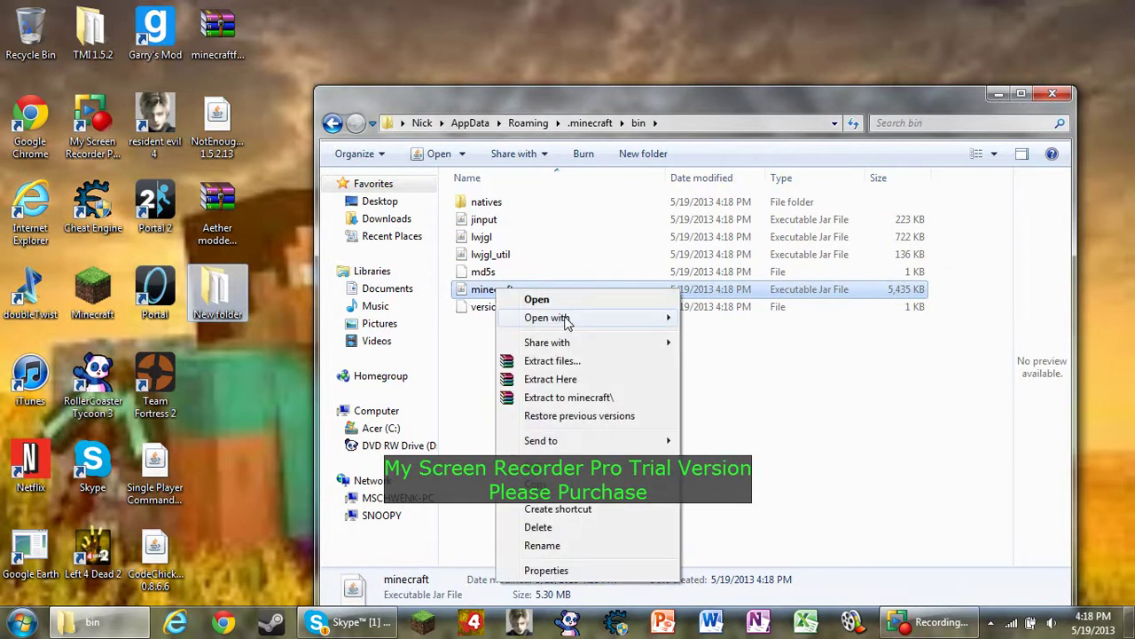
{"action": "mouse_move", "coordinate": [590, 321]}
{"action": "left_click", "coordinate": [723, 337]}
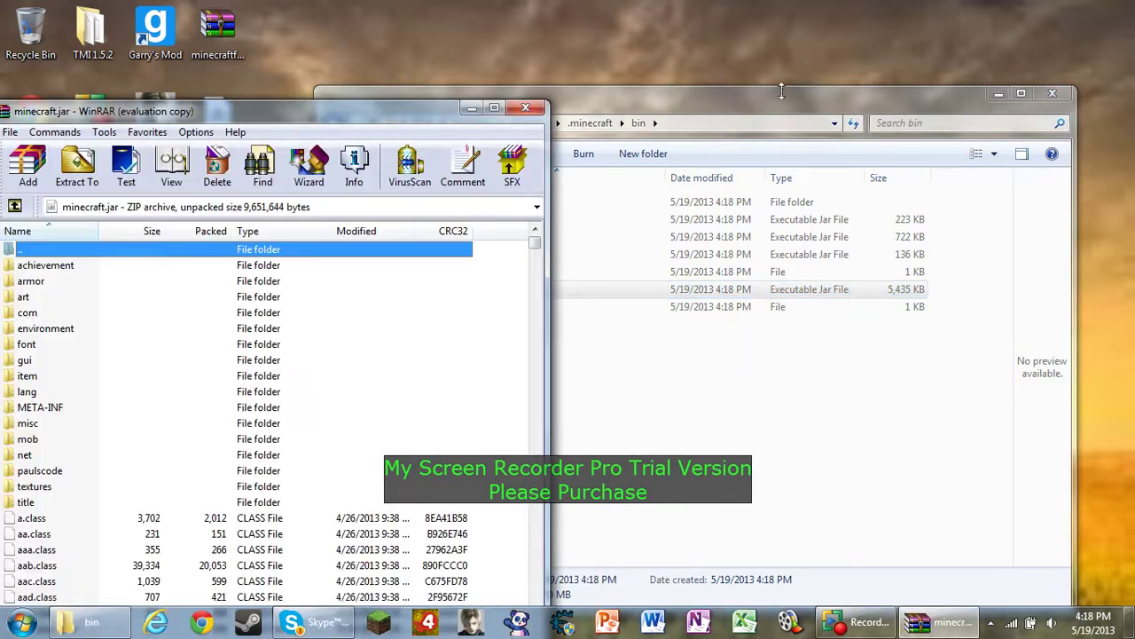
Close the bin folder window, dismiss the WinRAR licence reminder and move the minecraft.jar window clear of the desktop icons
{"action": "left_click", "coordinate": [708, 93]}
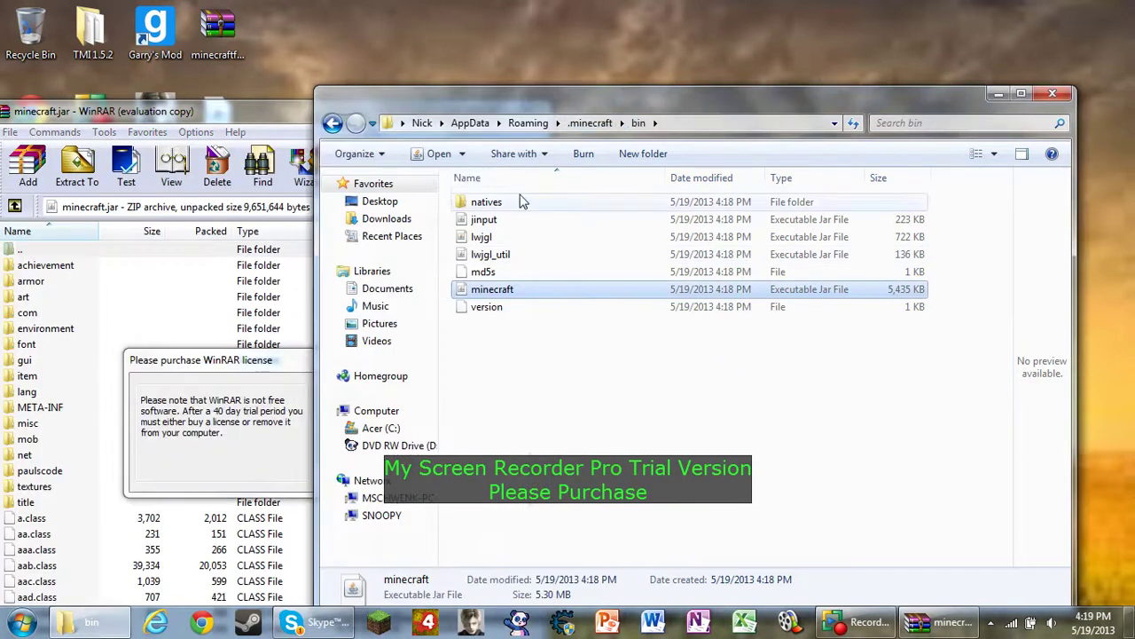
{"action": "left_click", "coordinate": [1053, 94]}
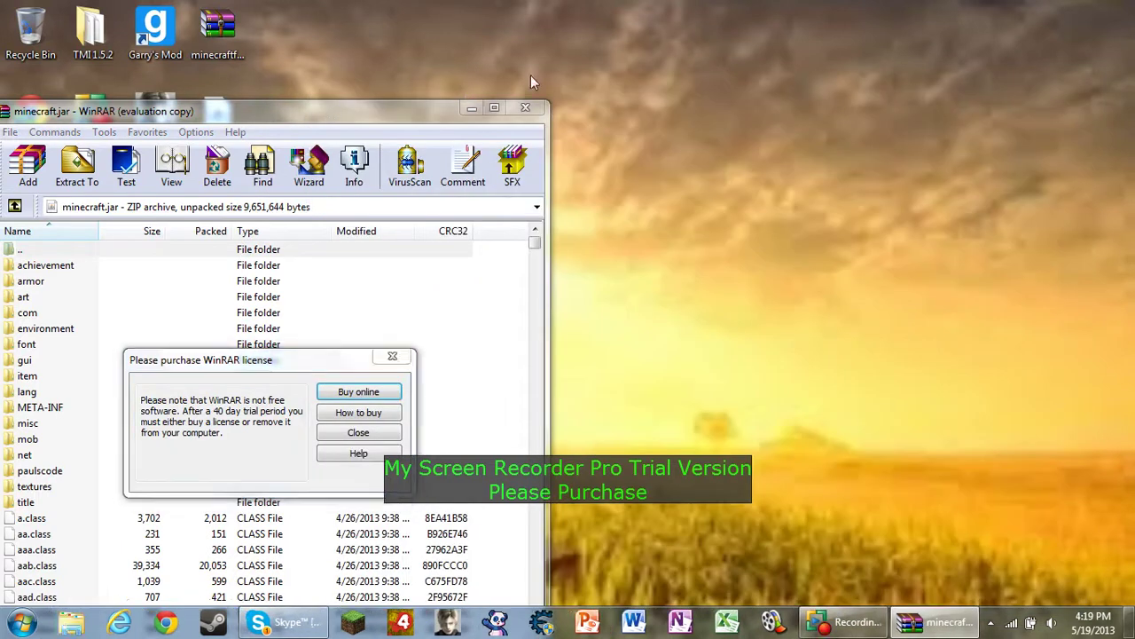
{"action": "left_click", "coordinate": [380, 405]}
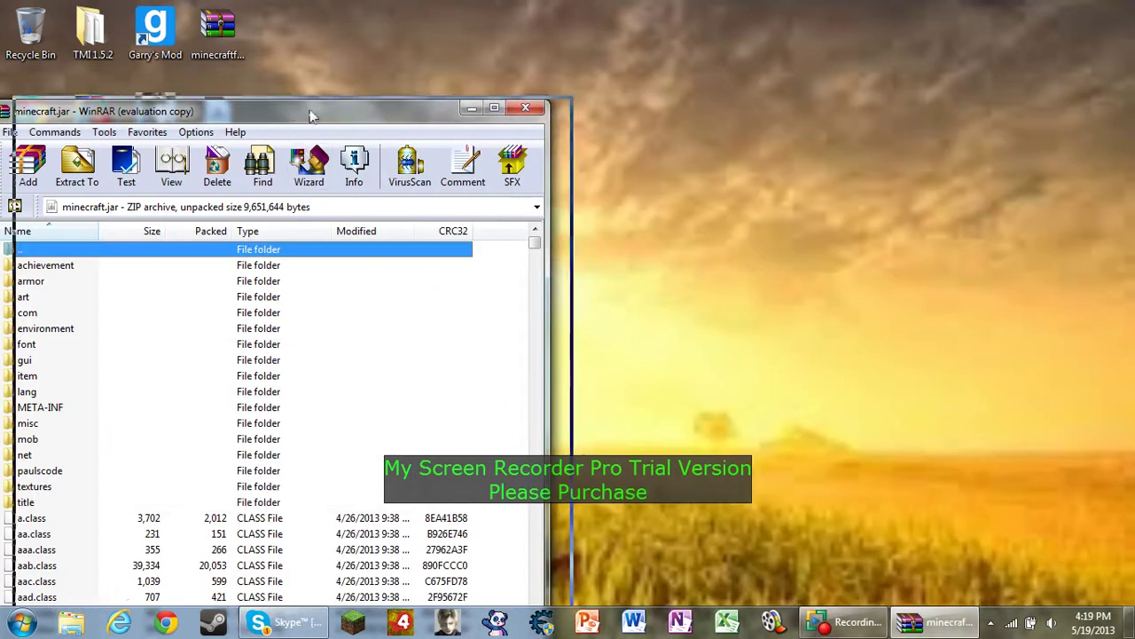
{"action": "left_click_drag", "start_coordinate": [288, 119], "coordinate": [701, 63]}
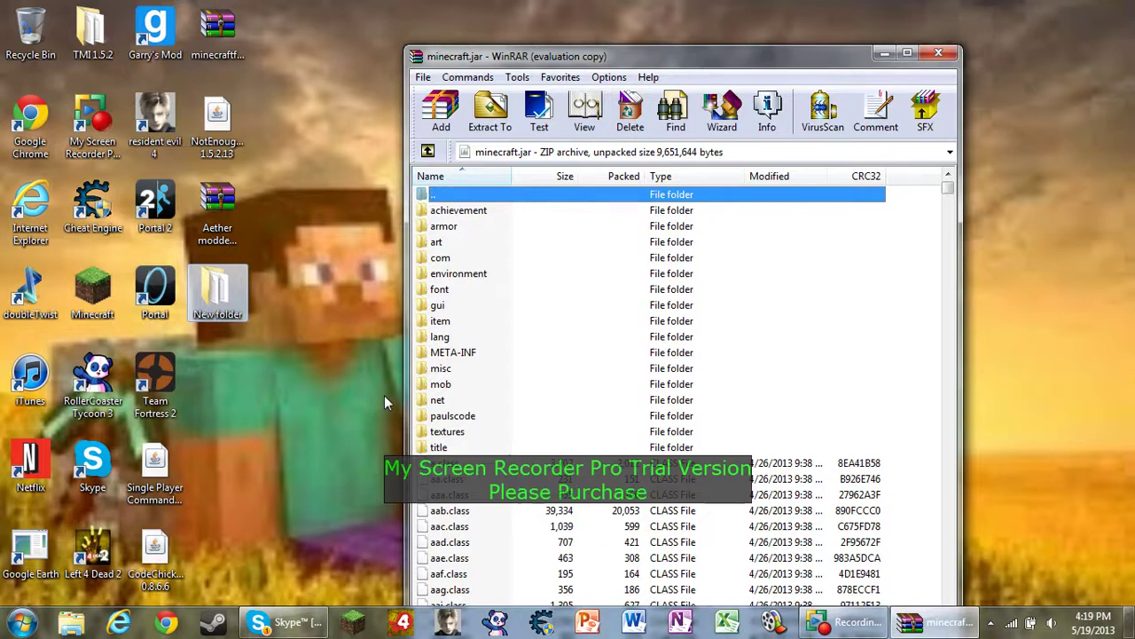
Delete the META-INF folder from the minecraft.jar archive and confirm the deletion
{"action": "right_click", "coordinate": [451, 355]}
{"action": "left_click", "coordinate": [489, 145]}
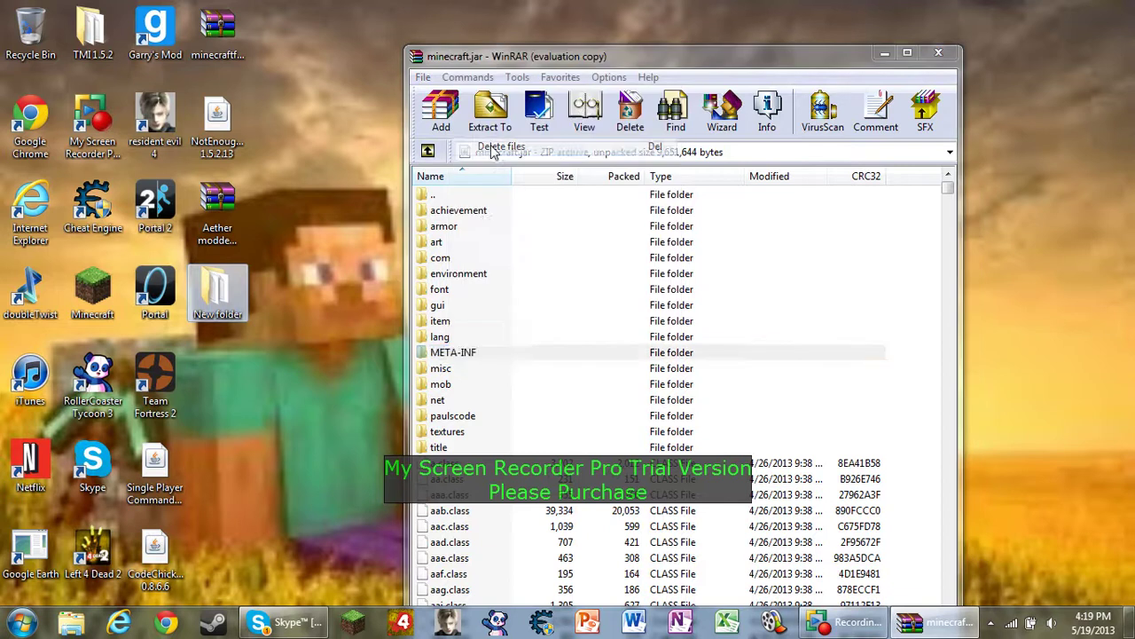
{"action": "left_click", "coordinate": [587, 368]}
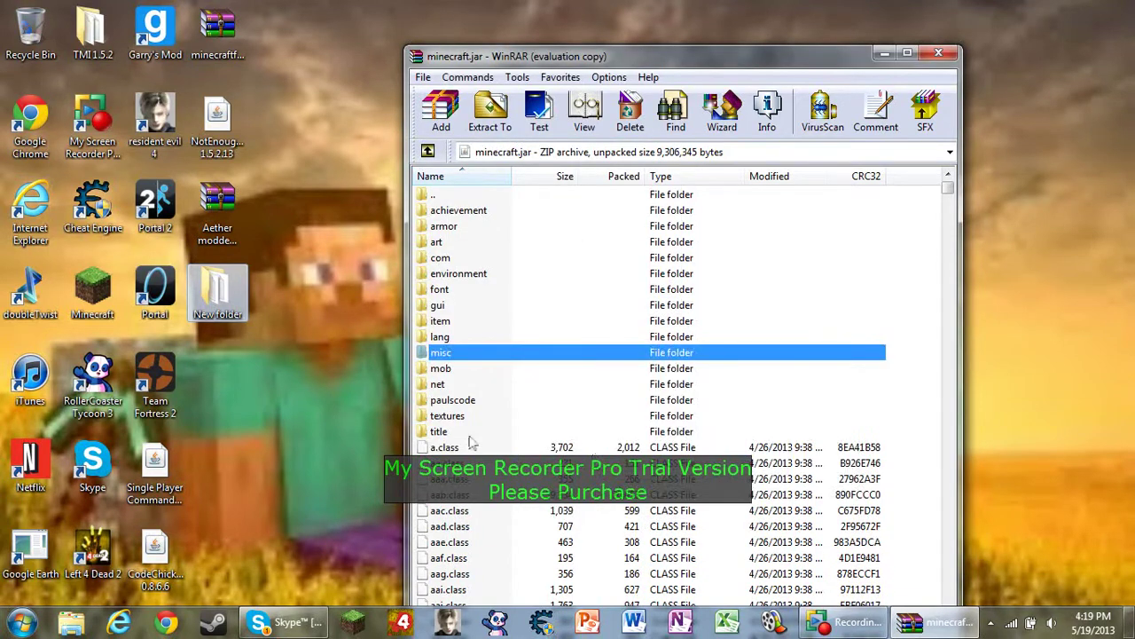
Open the desktop archive Aether modded minecraft.zip beside minecraft.jar and go through Modded minecraft and minecraft.jar.zip into its minecraft.jar folder
{"action": "left_click_drag", "start_coordinate": [563, 52], "coordinate": [637, 52]}
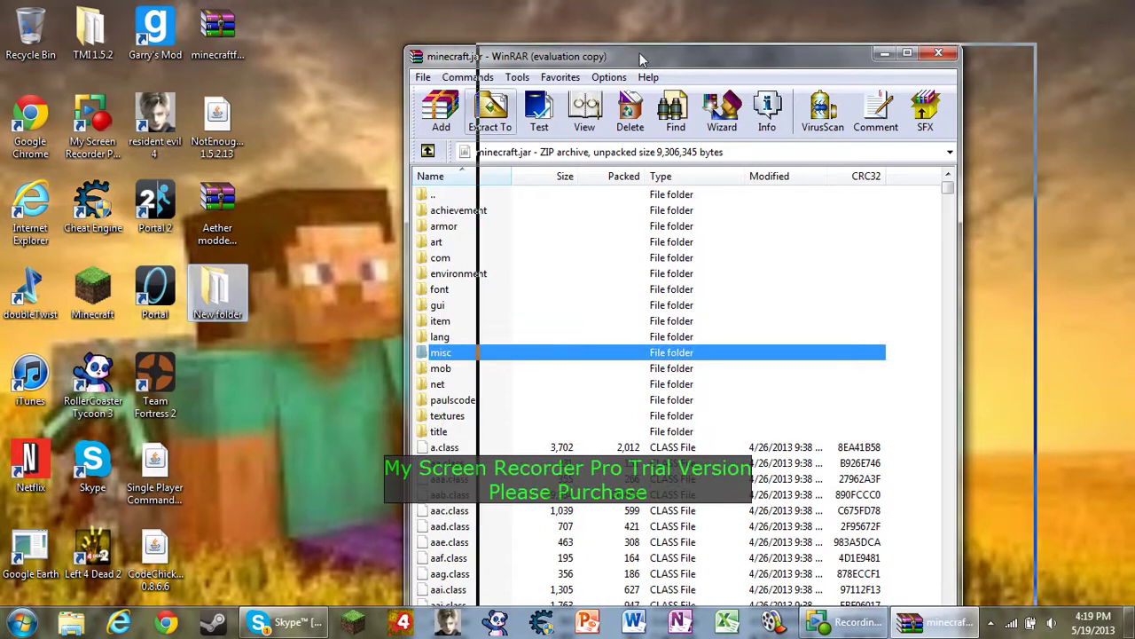
{"action": "left_click", "coordinate": [235, 190]}
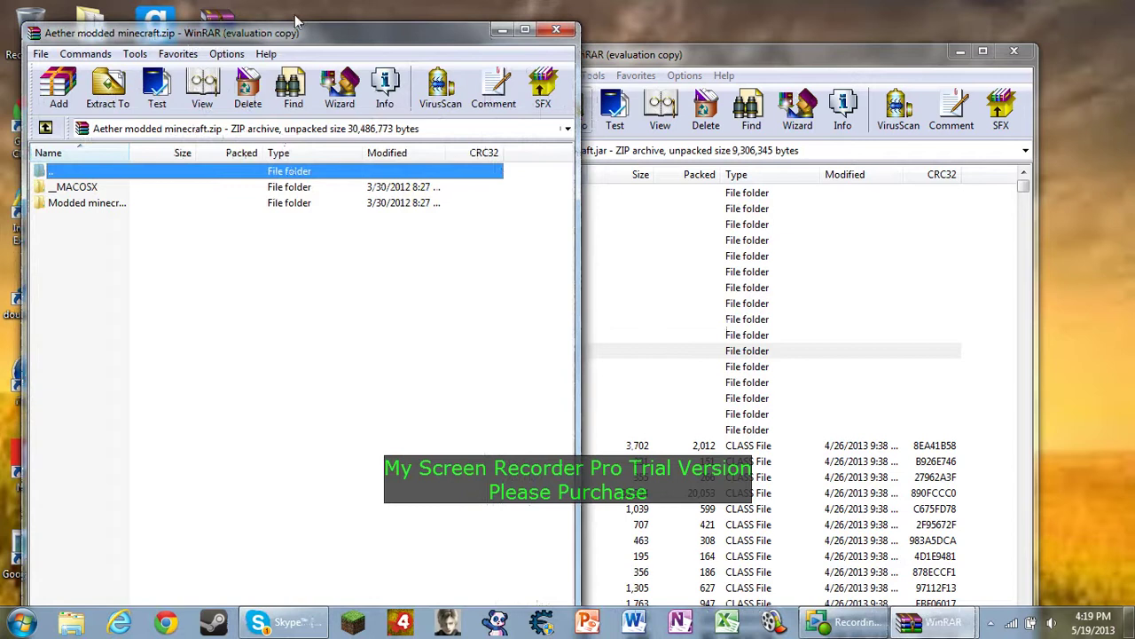
{"action": "left_click", "coordinate": [387, 358]}
{"action": "double_click", "coordinate": [97, 204]}
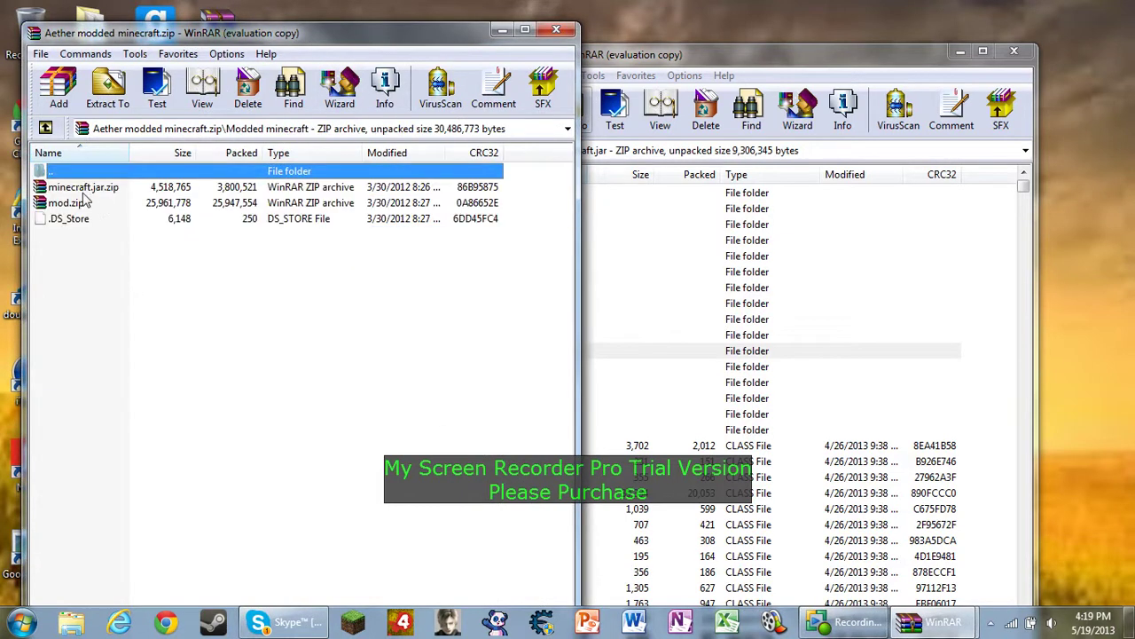
{"action": "left_click", "coordinate": [83, 188]}
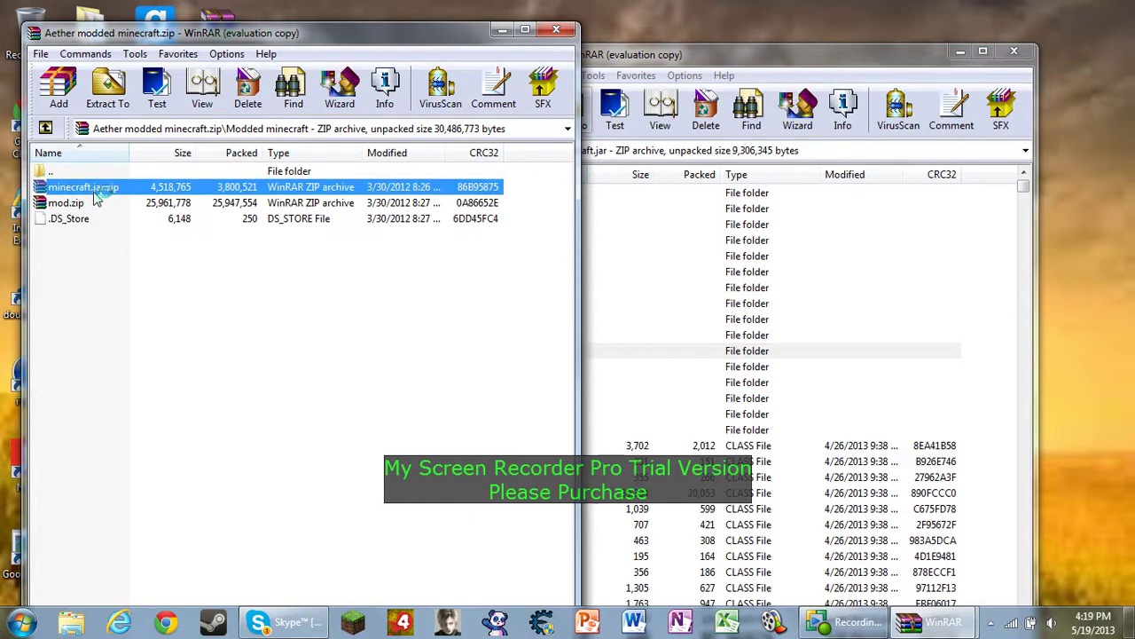
{"action": "double_click", "coordinate": [97, 197]}
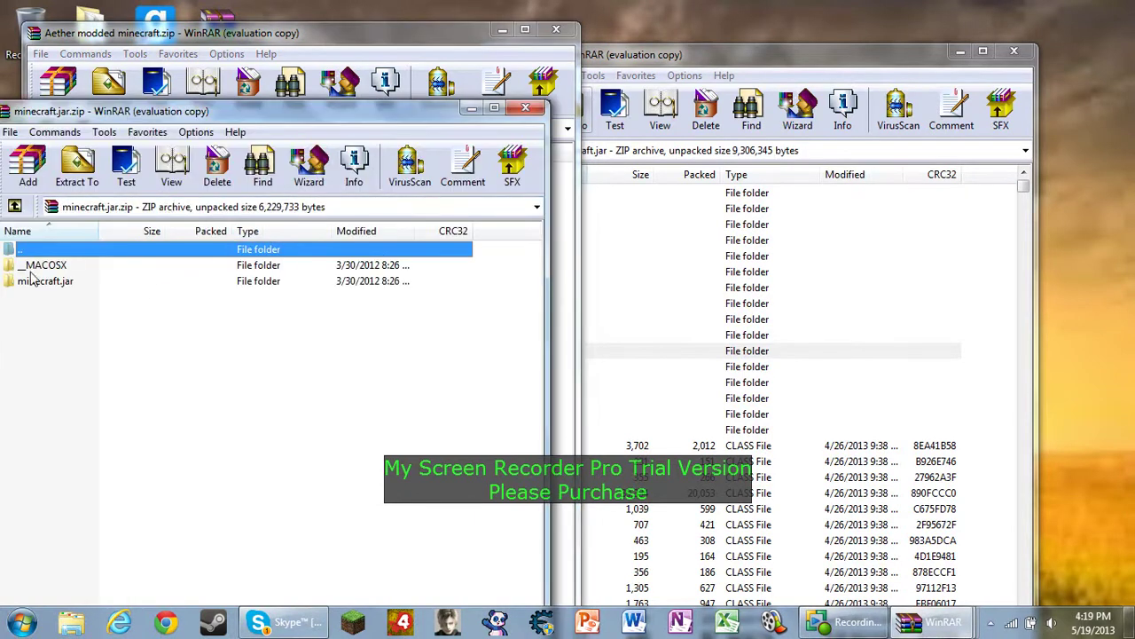
{"action": "left_click", "coordinate": [344, 433]}
{"action": "double_click", "coordinate": [49, 285]}
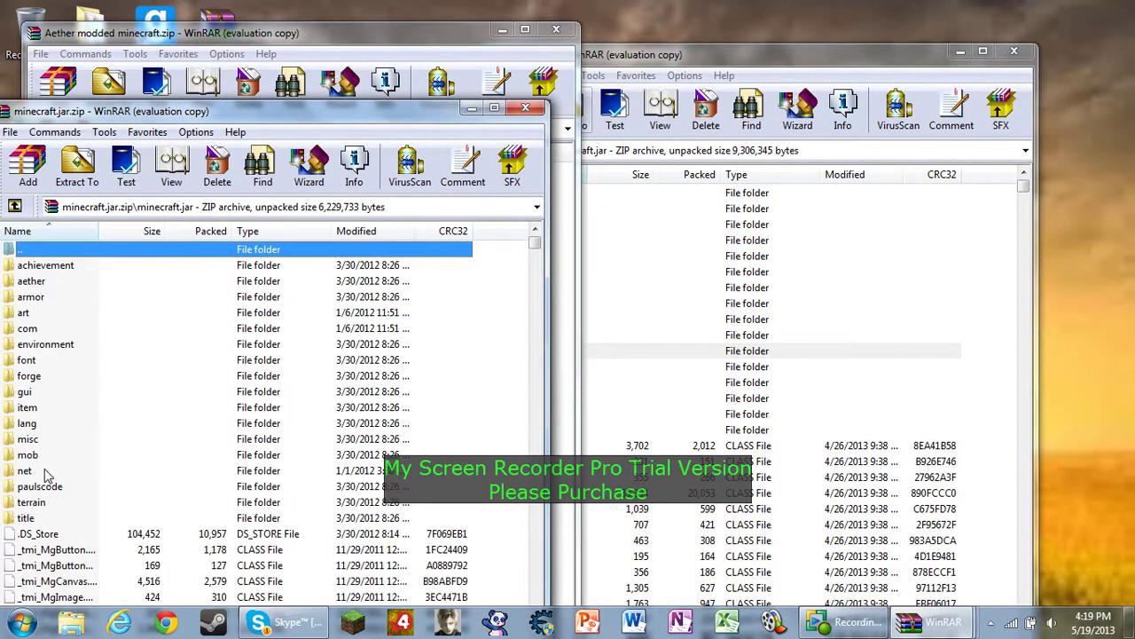
Add all files from the mod's minecraft.jar folder to the game's minecraft.jar archive with the default archiving settings
{"action": "key", "text": "ctrl+a"}
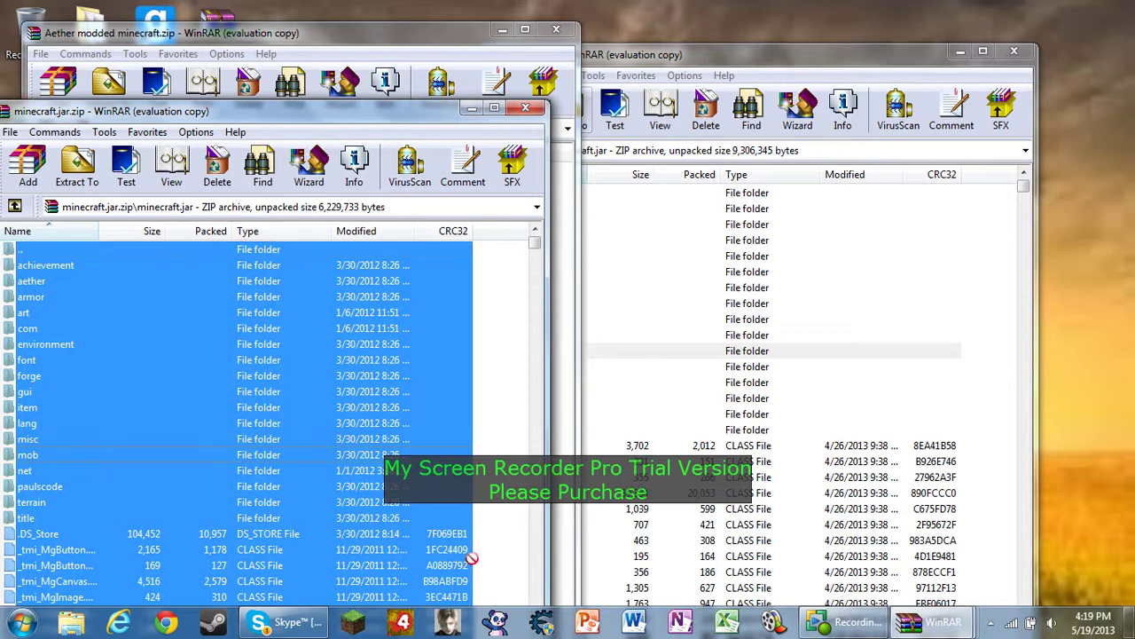
{"action": "left_click_drag", "start_coordinate": [627, 563], "coordinate": [624, 562]}
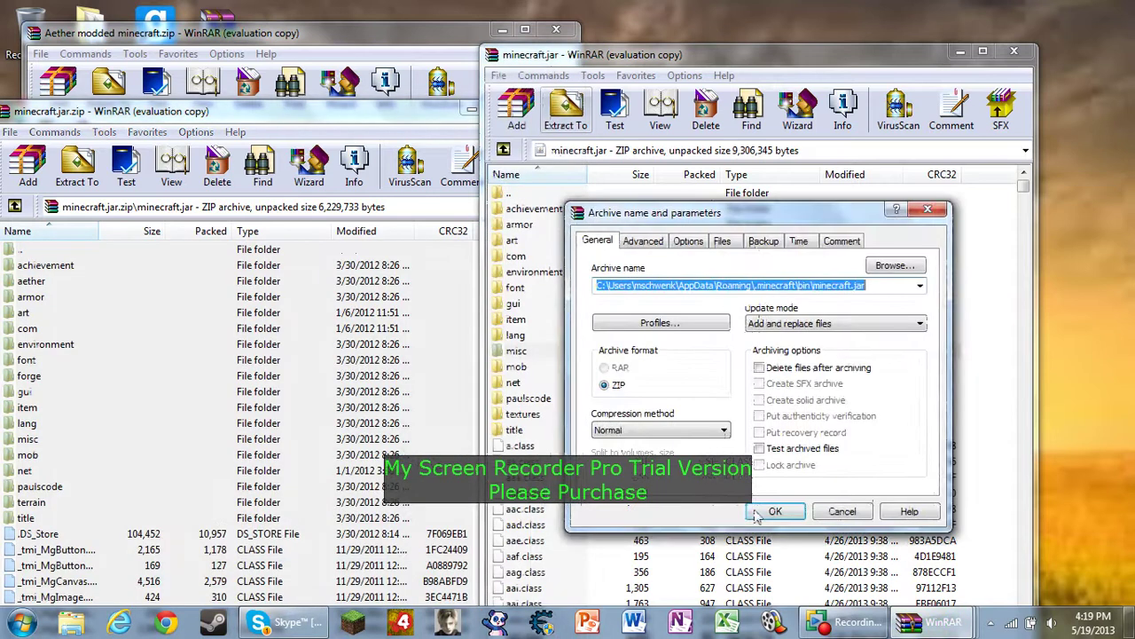
{"action": "left_click", "coordinate": [768, 511]}
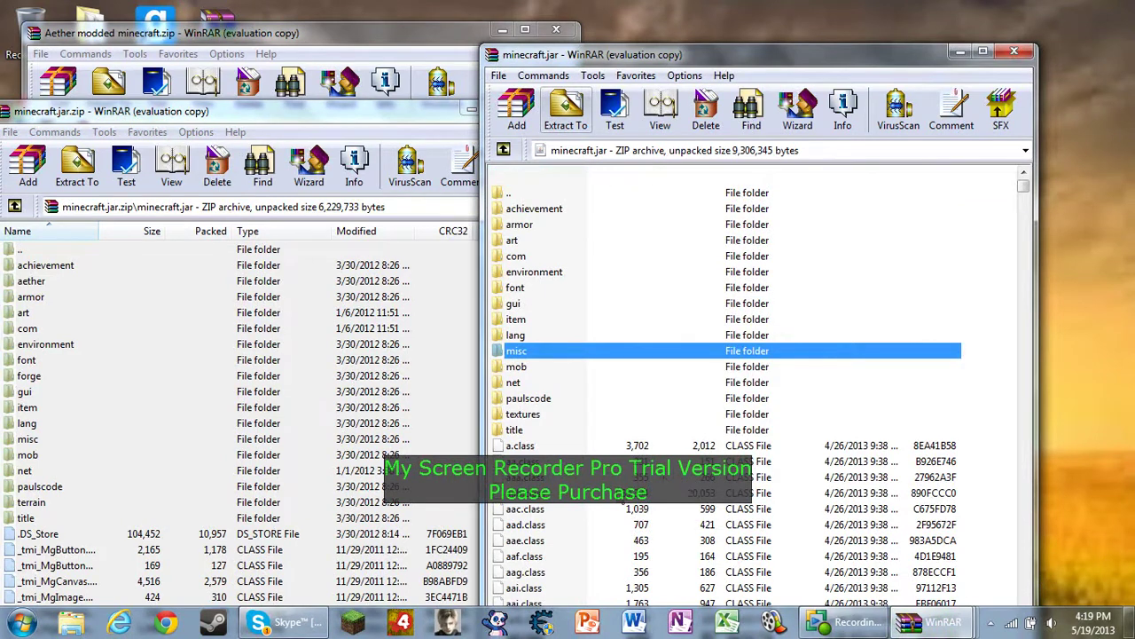
Close the minecraft.jar, minecraft.jar.zip and Aether modded minecraft.zip archive windows
{"action": "left_click", "coordinate": [1013, 52]}
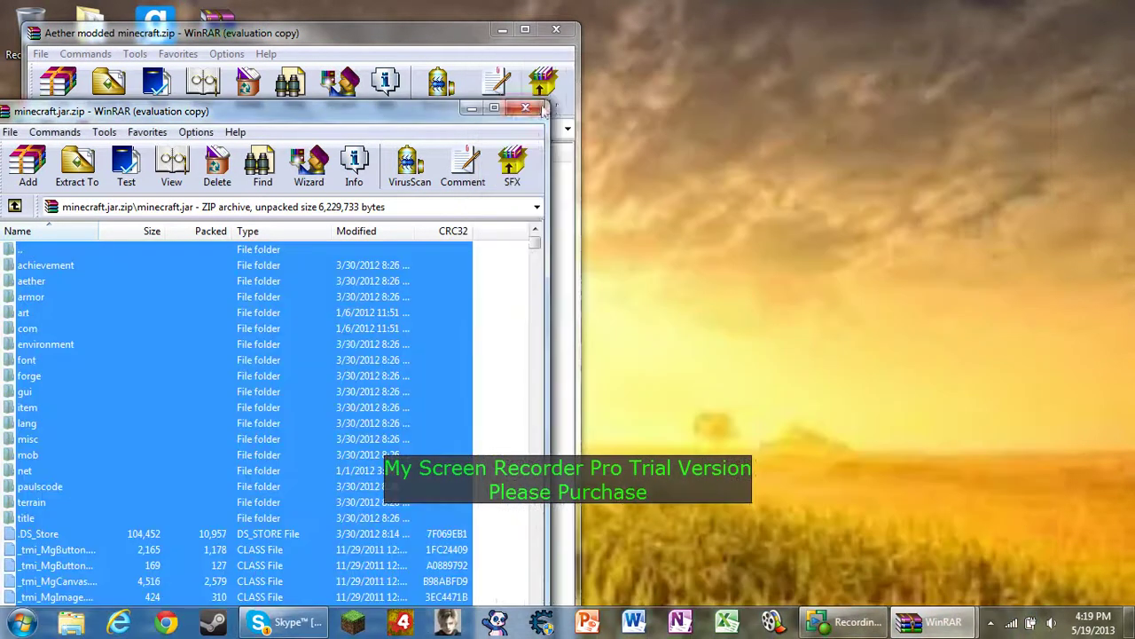
{"action": "left_click", "coordinate": [543, 111]}
{"action": "left_click", "coordinate": [555, 31]}
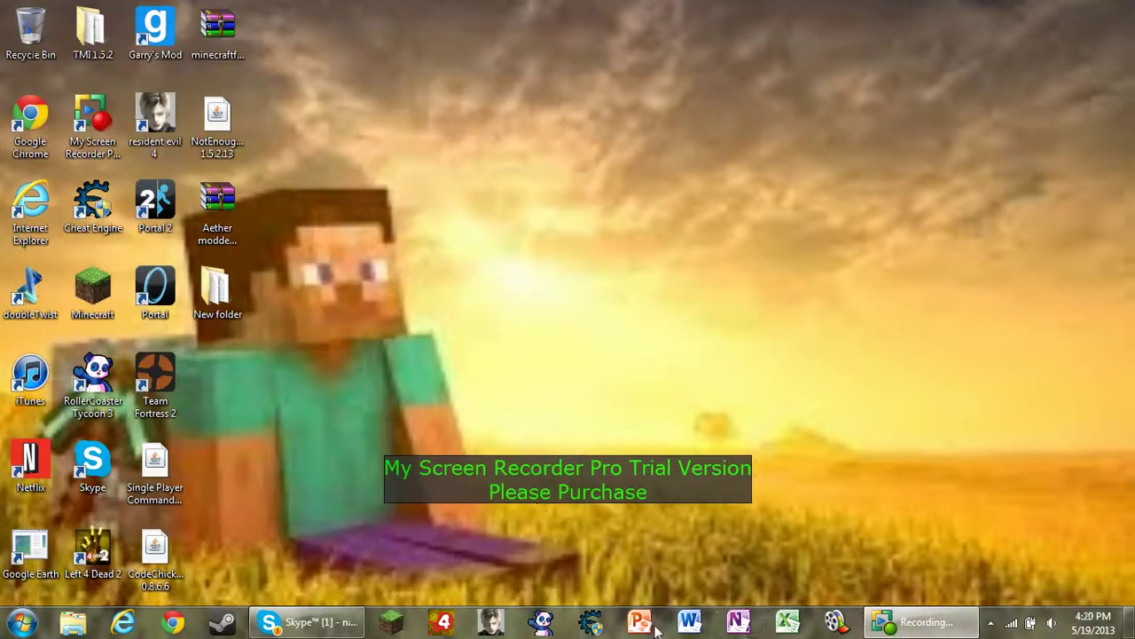
Start the Minecraft launcher and log in with the remembered account to load the modded game
{"action": "left_click", "coordinate": [404, 625]}
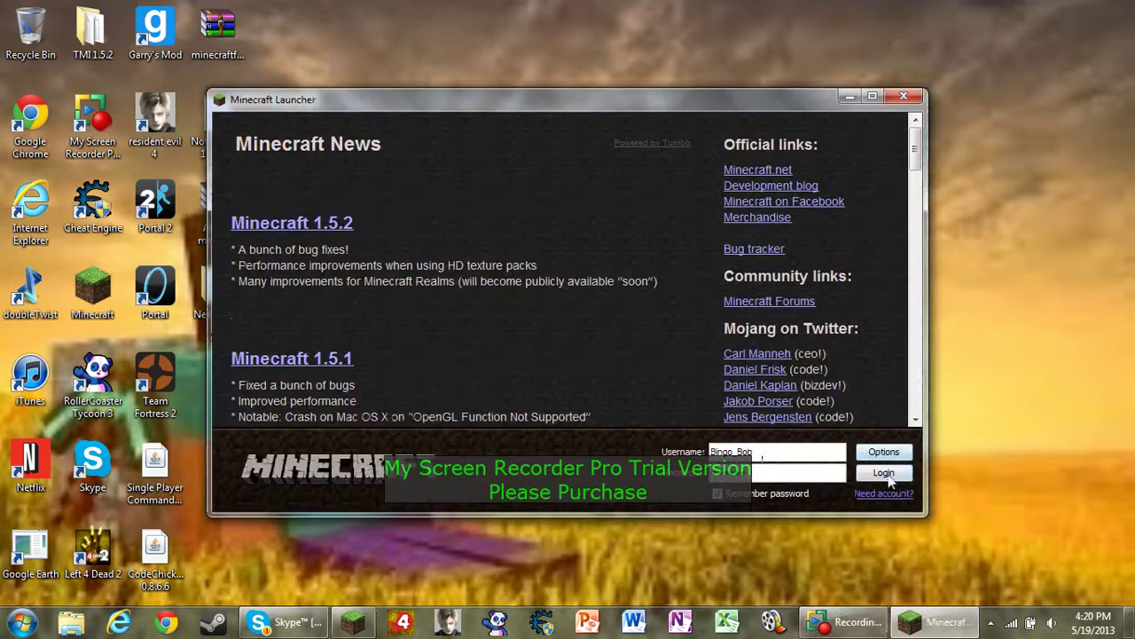
{"action": "left_click", "coordinate": [881, 470]}
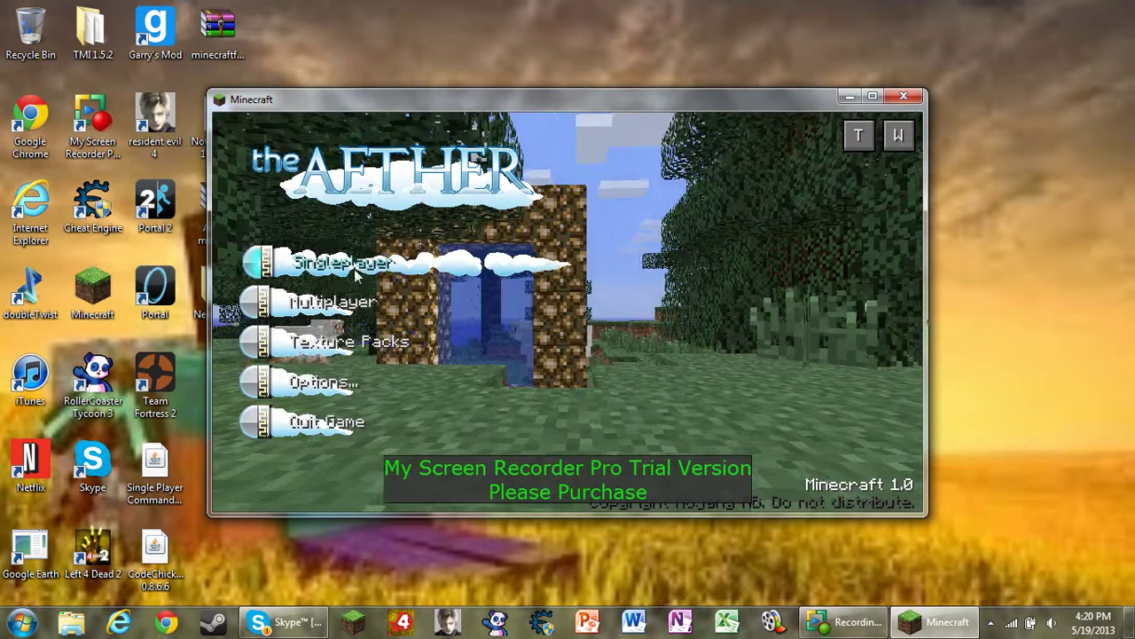
Try the title screen's world and theme toggles, ending on the standard Minecraft theme with the world background off
{"action": "left_click", "coordinate": [898, 135]}
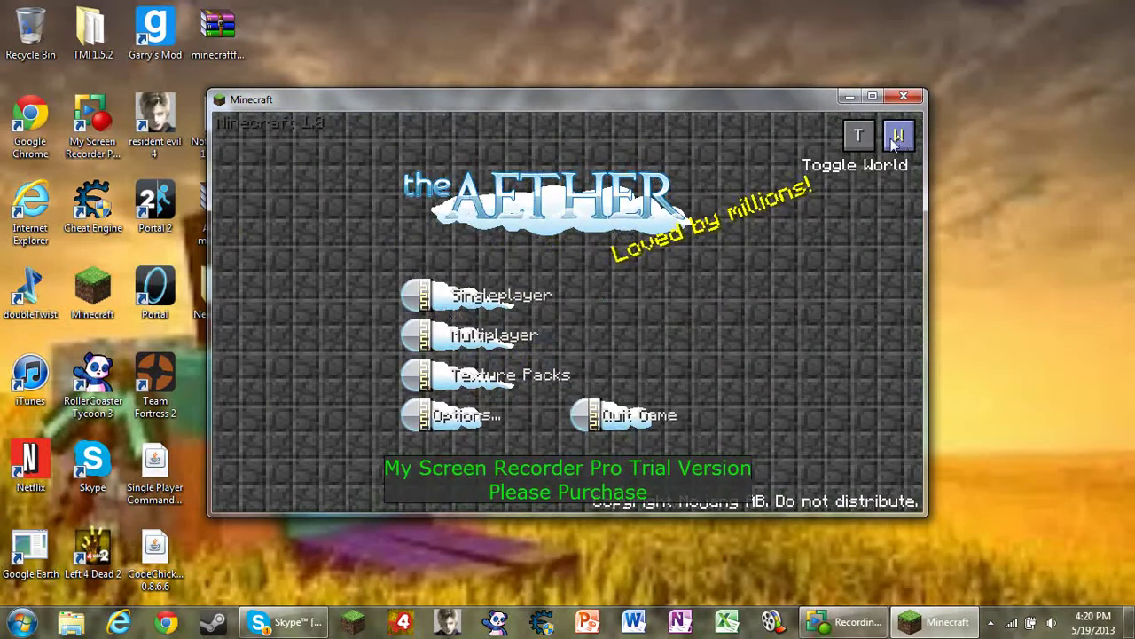
{"action": "left_click", "coordinate": [896, 140]}
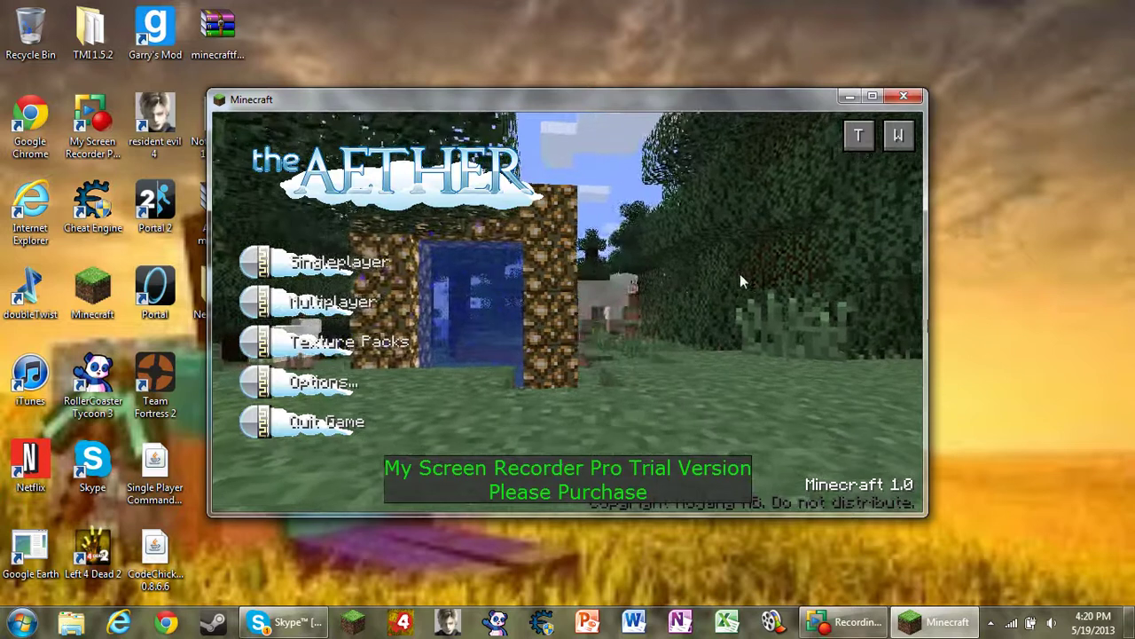
{"action": "left_click", "coordinate": [858, 135]}
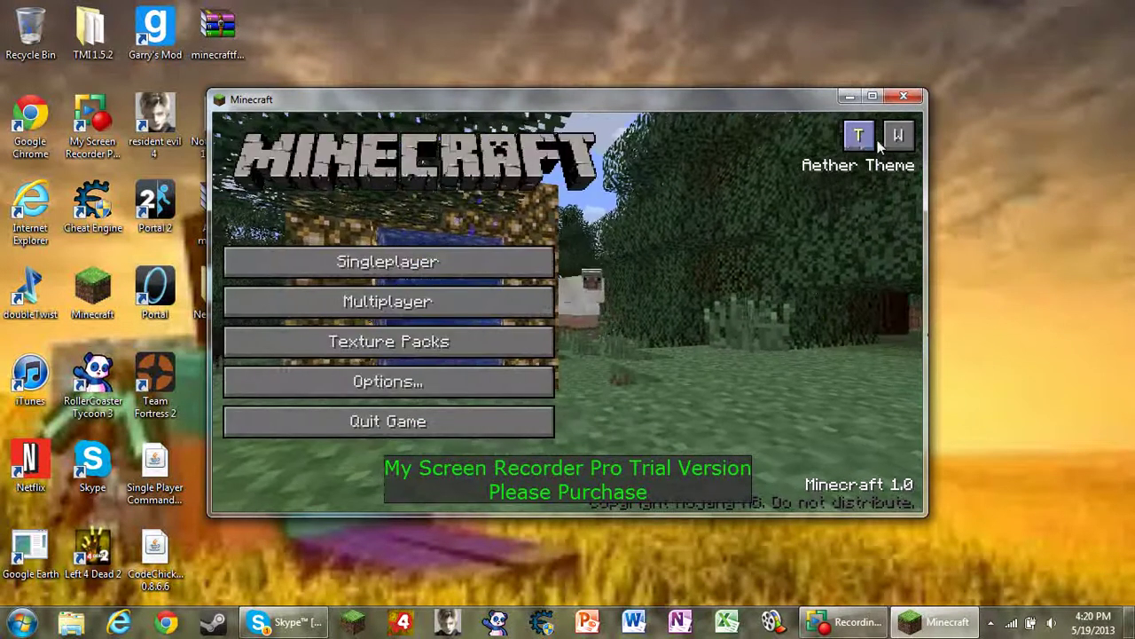
{"action": "left_click", "coordinate": [897, 138]}
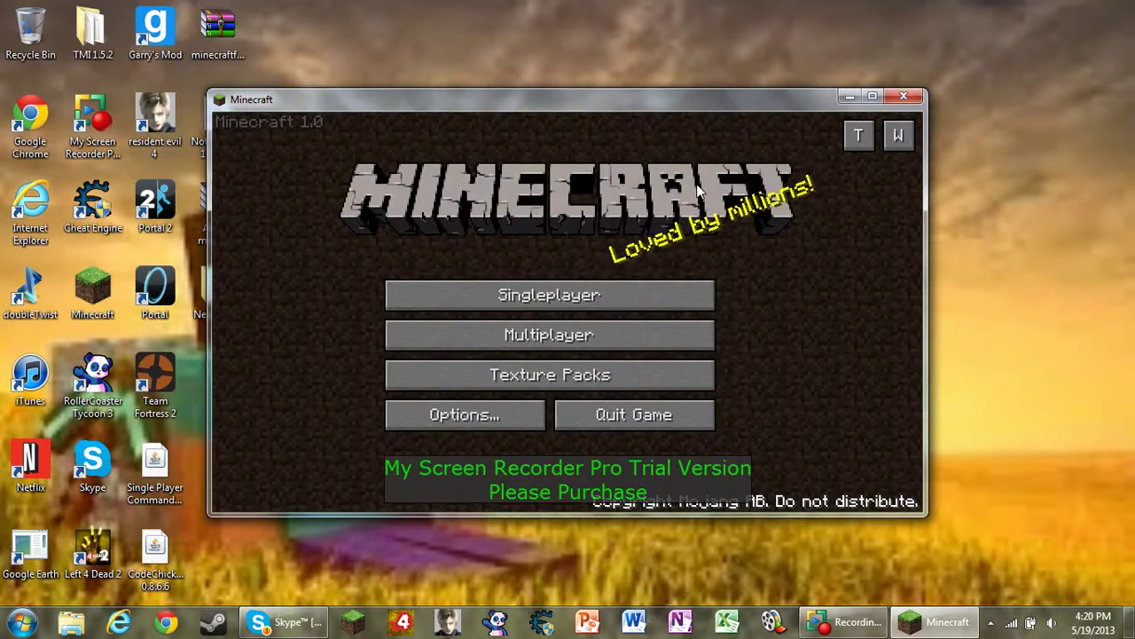
Load the singleplayer world named Aether Mod
{"action": "left_click", "coordinate": [642, 288]}
{"action": "left_click", "coordinate": [577, 282]}
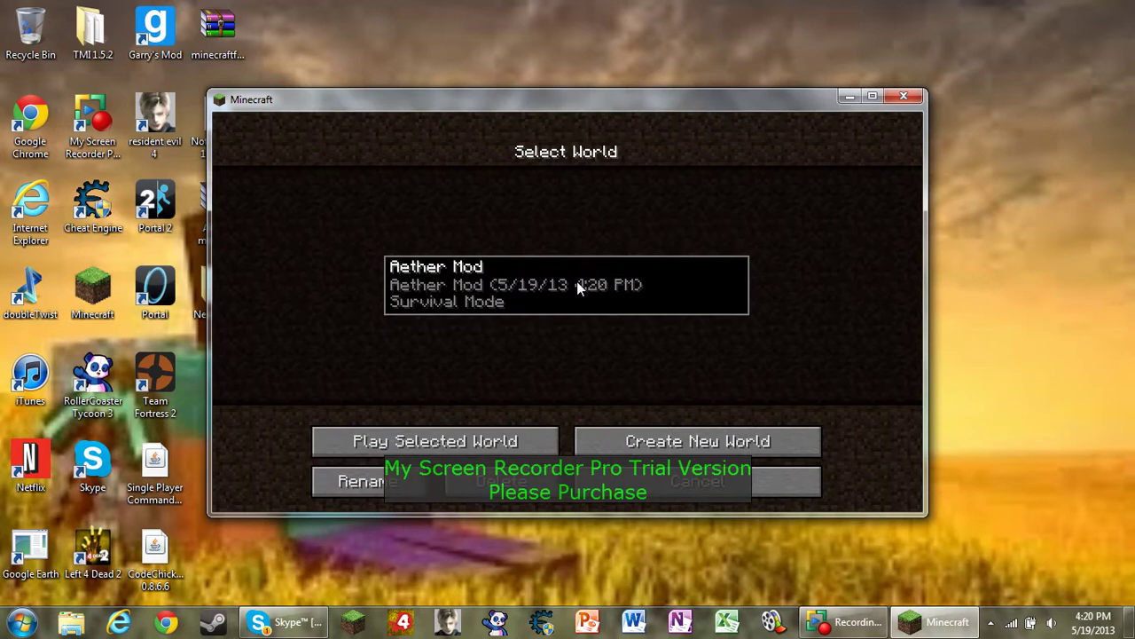
{"action": "left_click", "coordinate": [576, 281]}
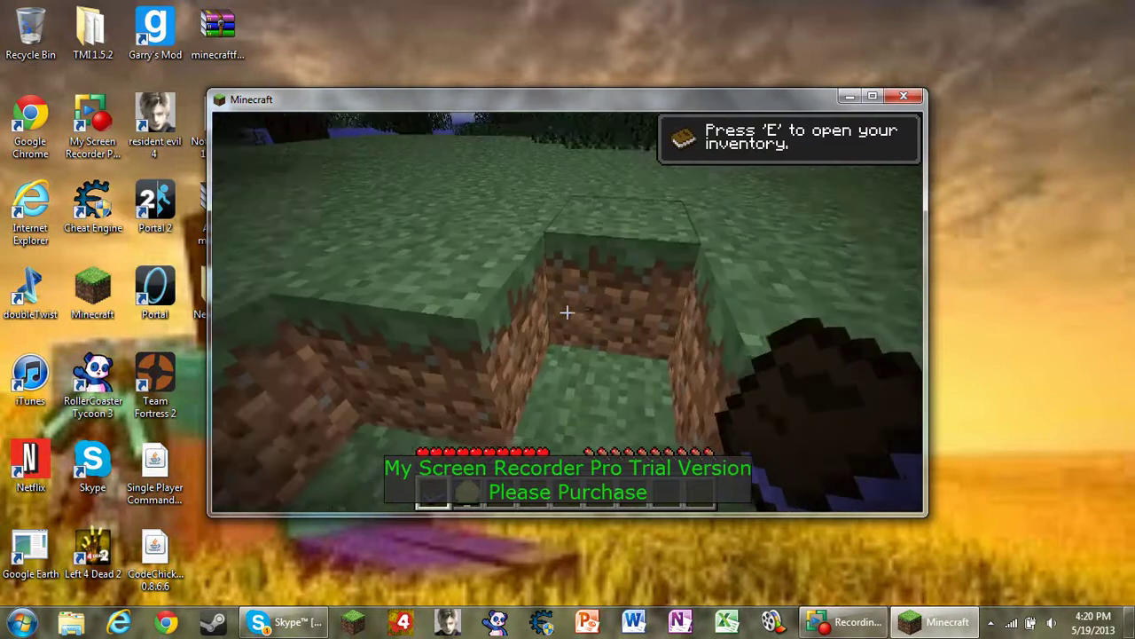
Open the player inventory to examine the Aether mod's extra equipment slots, and return to the world
{"action": "key", "text": "e"}
{"action": "key", "text": "e"}
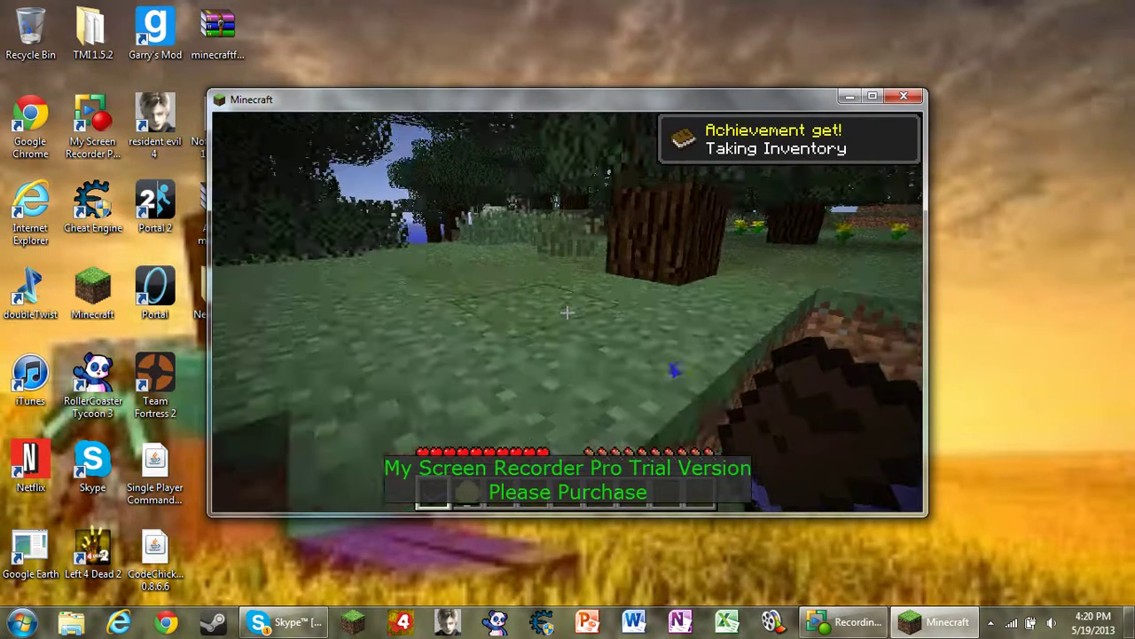
{"action": "key", "text": "e"}
{"action": "left_click", "coordinate": [596, 259]}
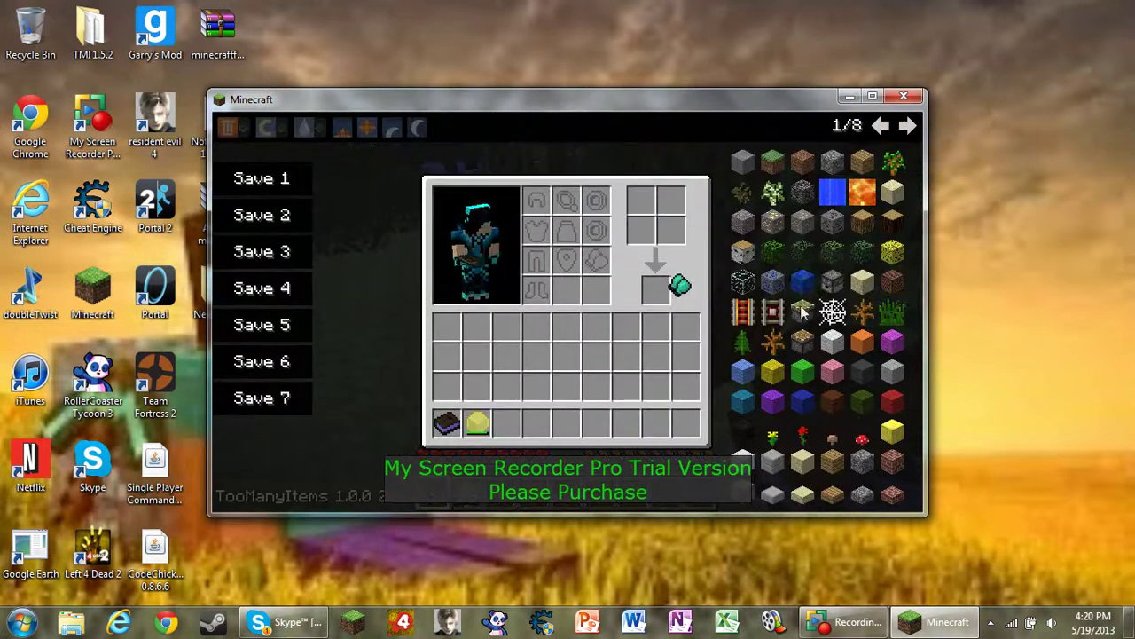
{"action": "left_click", "coordinate": [496, 157]}
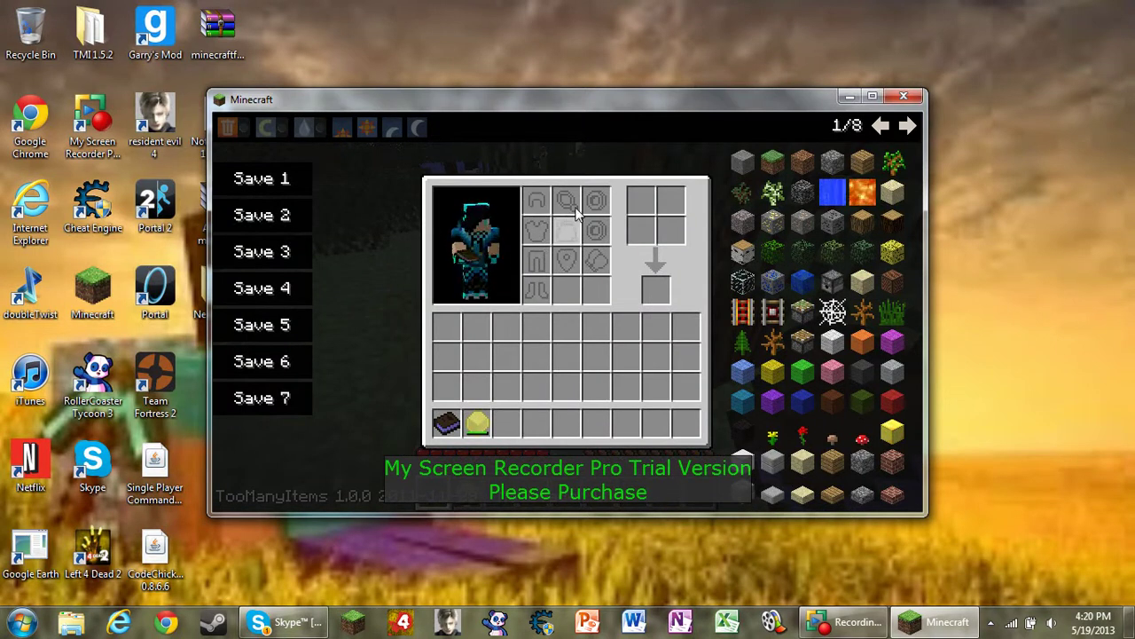
{"action": "key", "text": "e"}
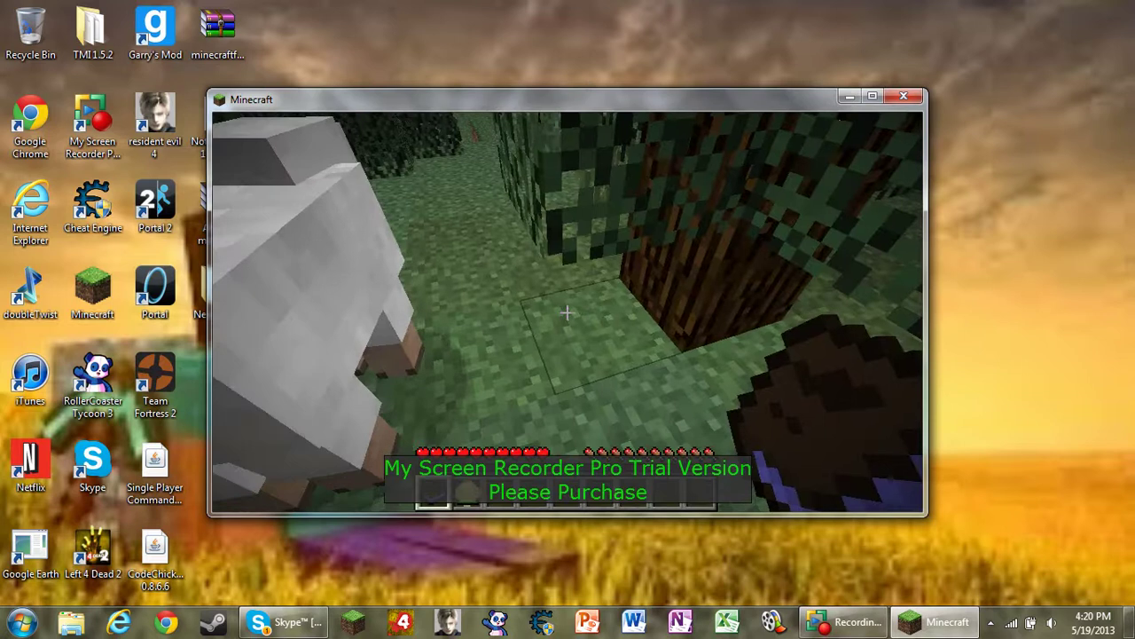
Open the Book of Lore to view its item page, and walk through the glowstone portal into the Aether
{"action": "right_click", "coordinate": [567, 312]}
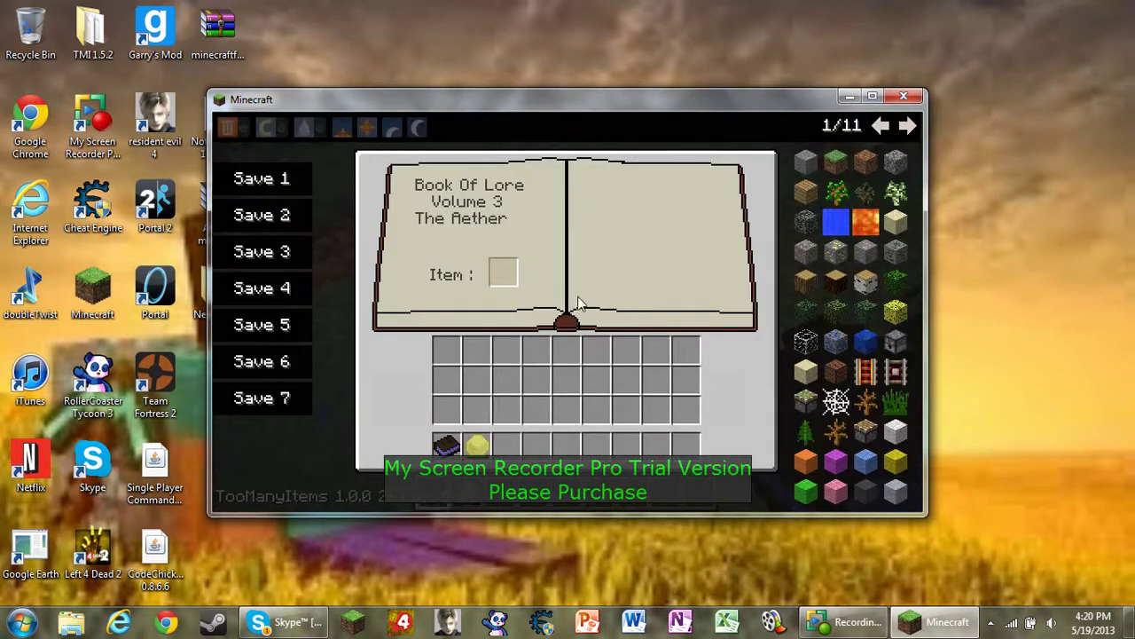
{"action": "key", "text": "Escape"}
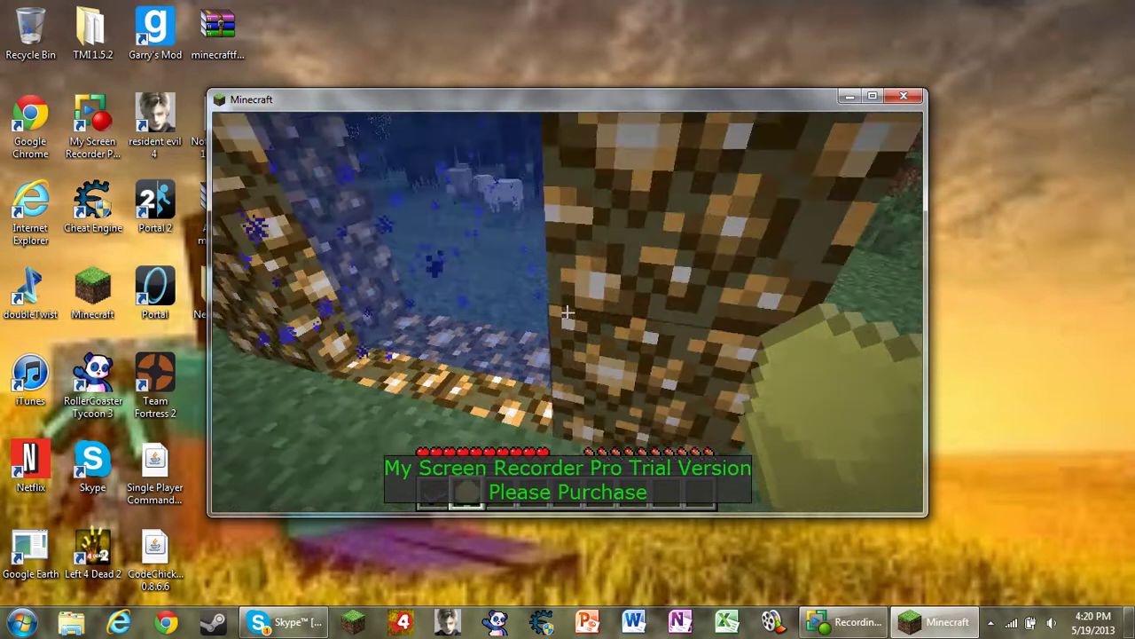
{"action": "key", "text": "s"}
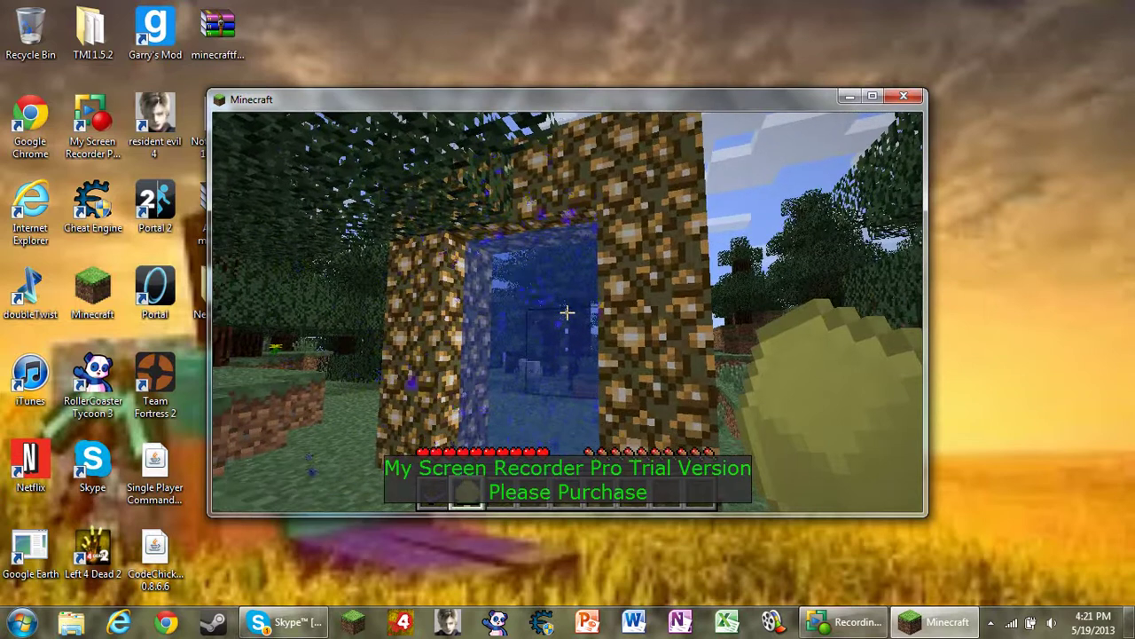
{"action": "key", "text": "w"}
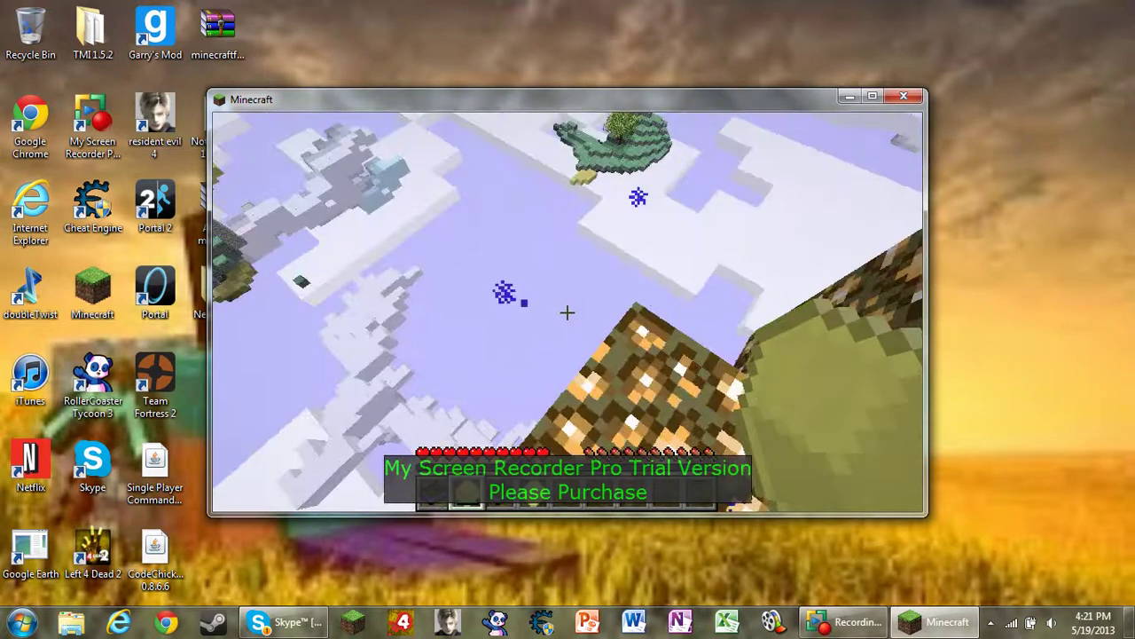
Check the Golden Parachute in the player inventory and clear it from the second hotbar slot
{"action": "key", "text": "e"}
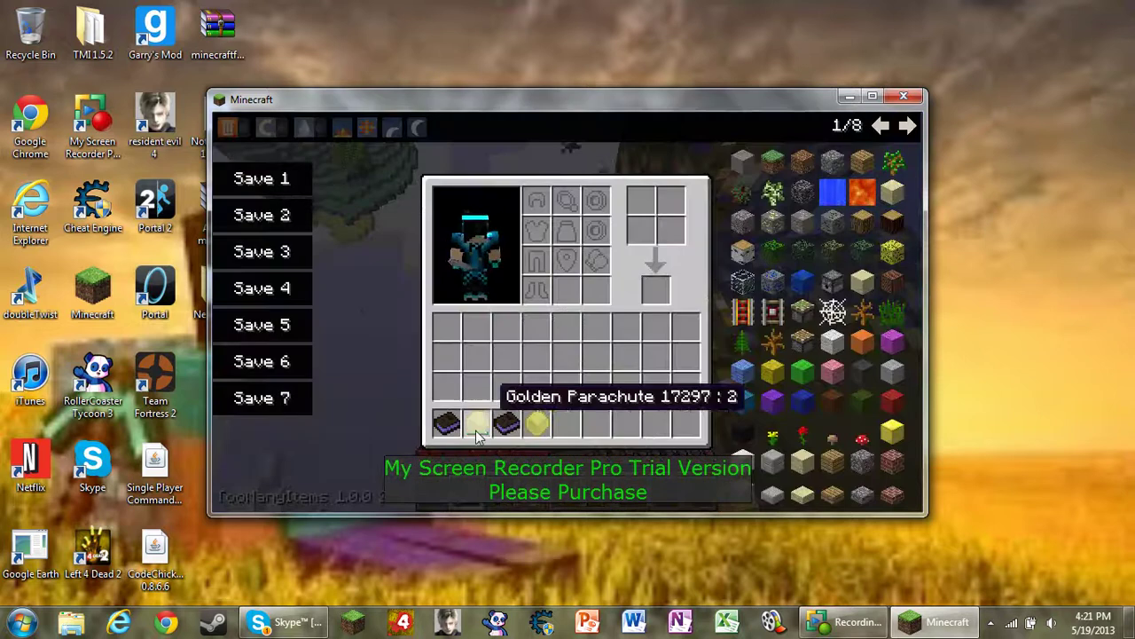
{"action": "key", "text": "e"}
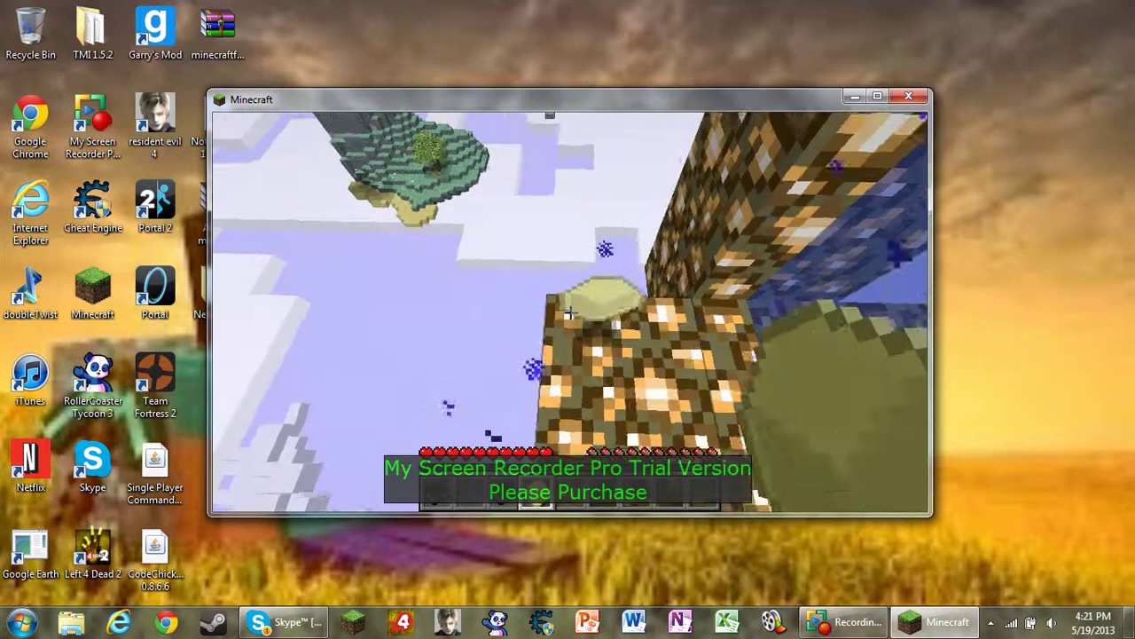
{"action": "key", "text": "e"}
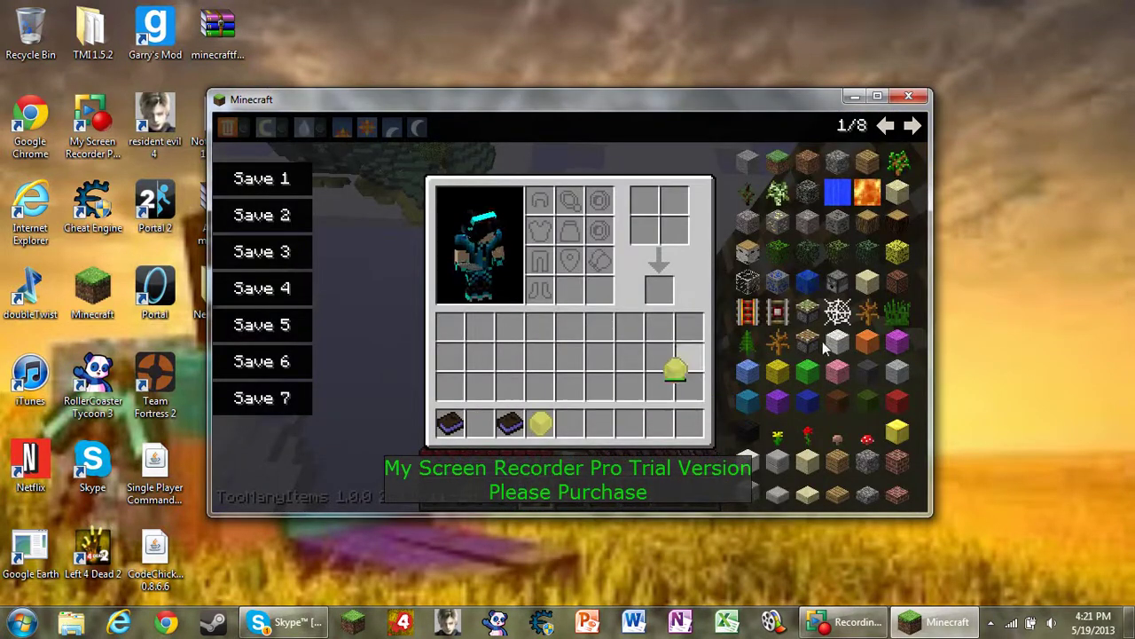
{"action": "key", "text": "e"}
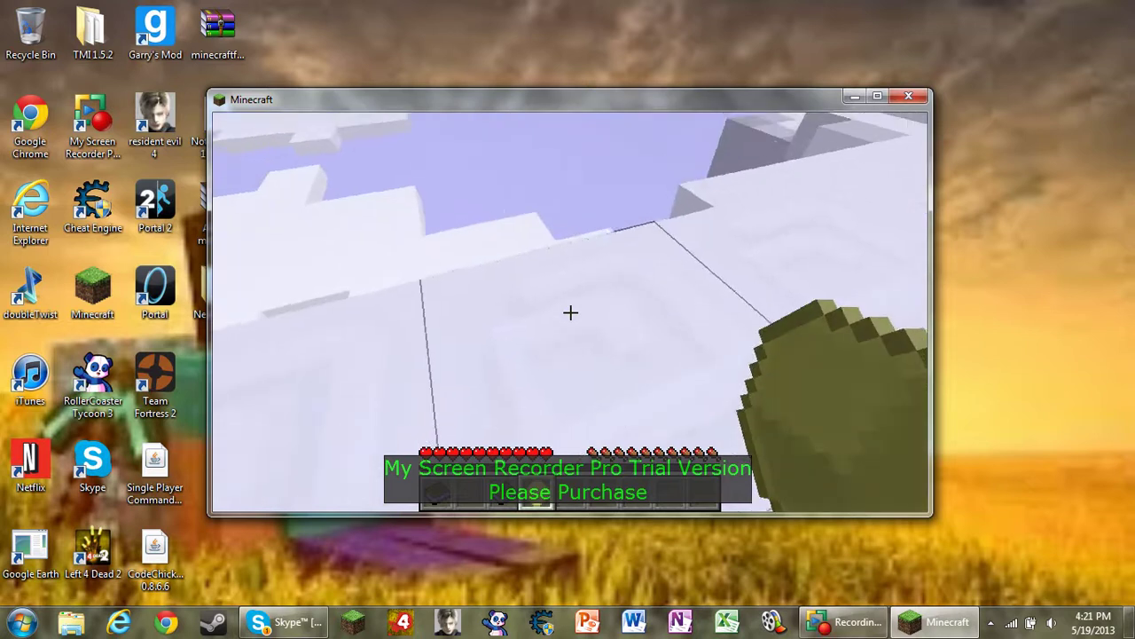
Switch to third-person view and deploy the parachute from the fourth hotbar slot to float down off the Aether clouds
{"action": "key", "text": "F5"}
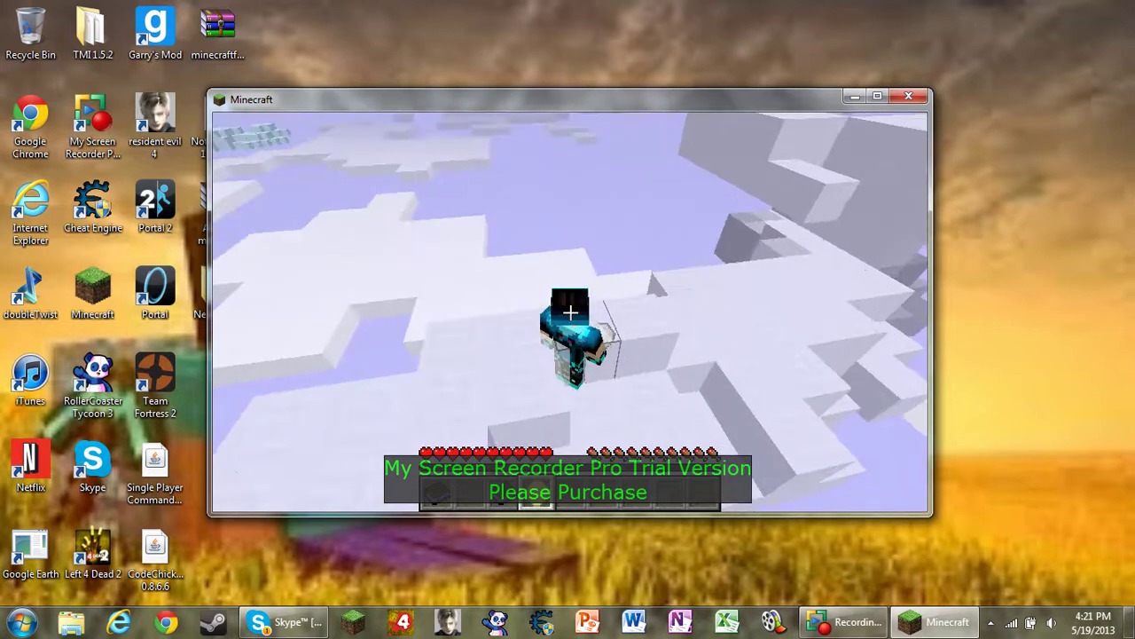
{"action": "left_click", "coordinate": [569, 312]}
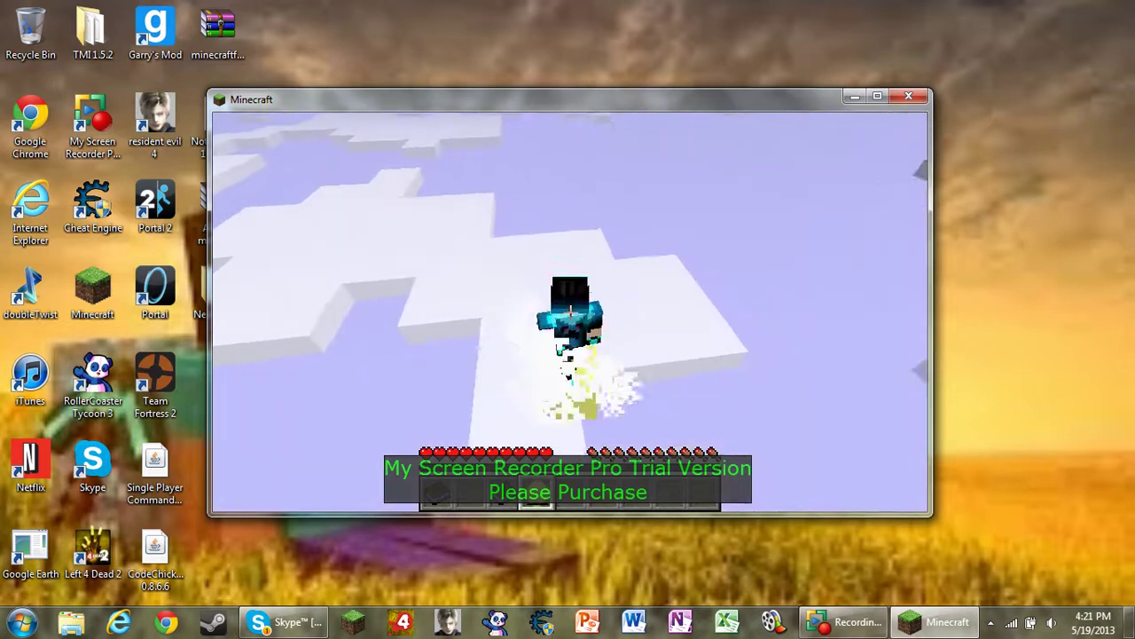
{"action": "right_click", "coordinate": [569, 312]}
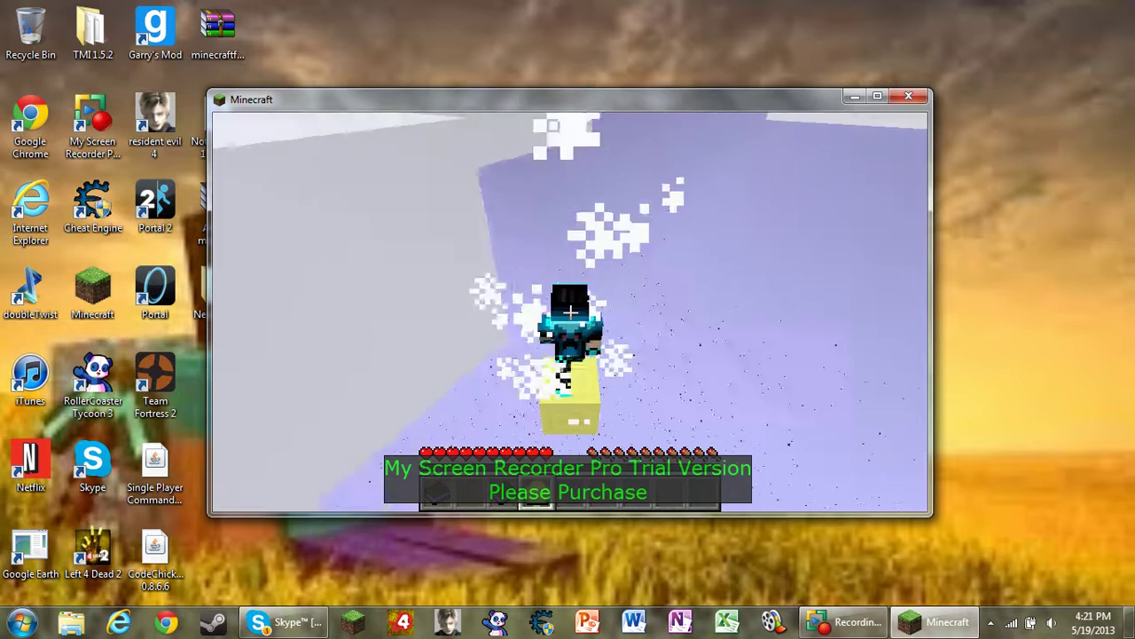
{"action": "right_click", "coordinate": [569, 313]}
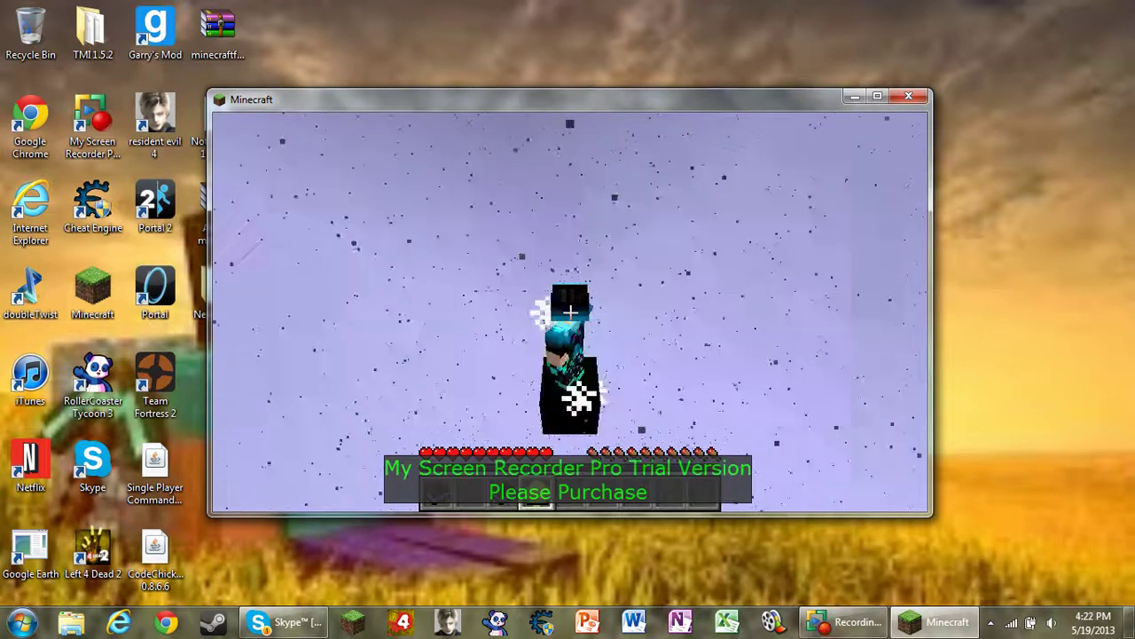